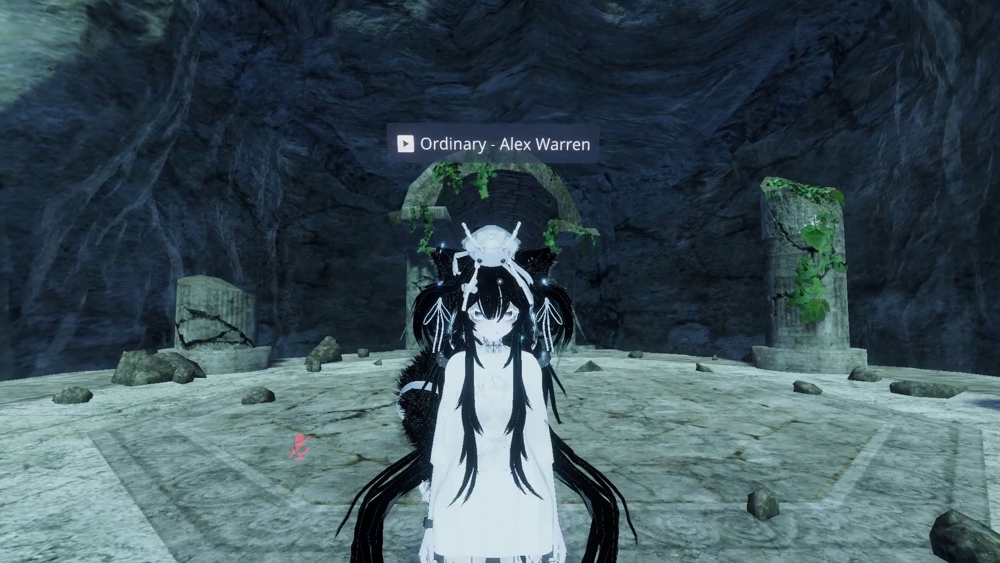
Bring up the GitHub TTS-Voice-Wizard v1.7.5 'Spotify URI Change' release page and glance at recent downloads
{"action": "key", "text": "super"}
{"action": "key", "text": "super"}
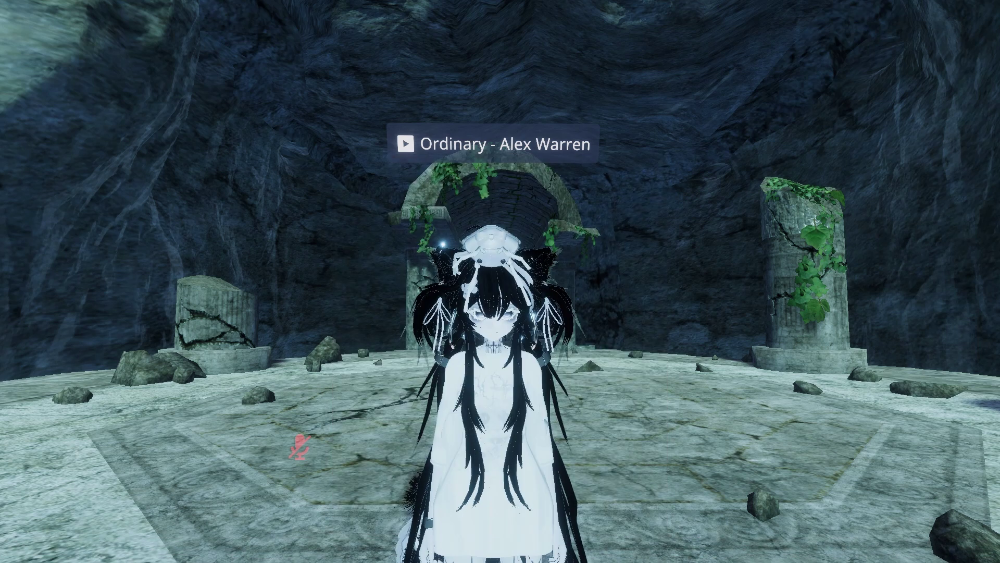
{"action": "left_click_drag", "start_coordinate": [999, 99], "coordinate": [561, 110]}
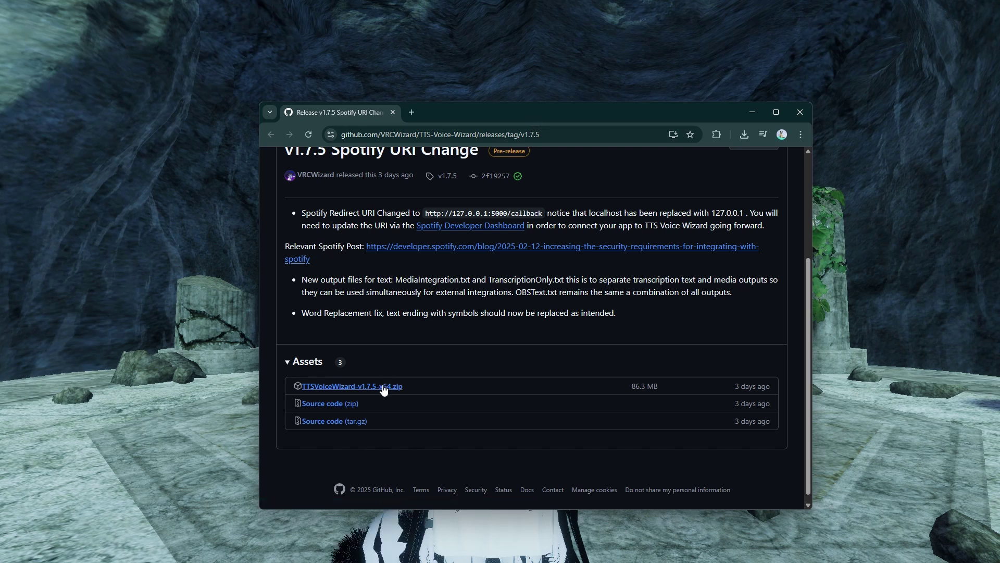
{"action": "left_click", "coordinate": [744, 134]}
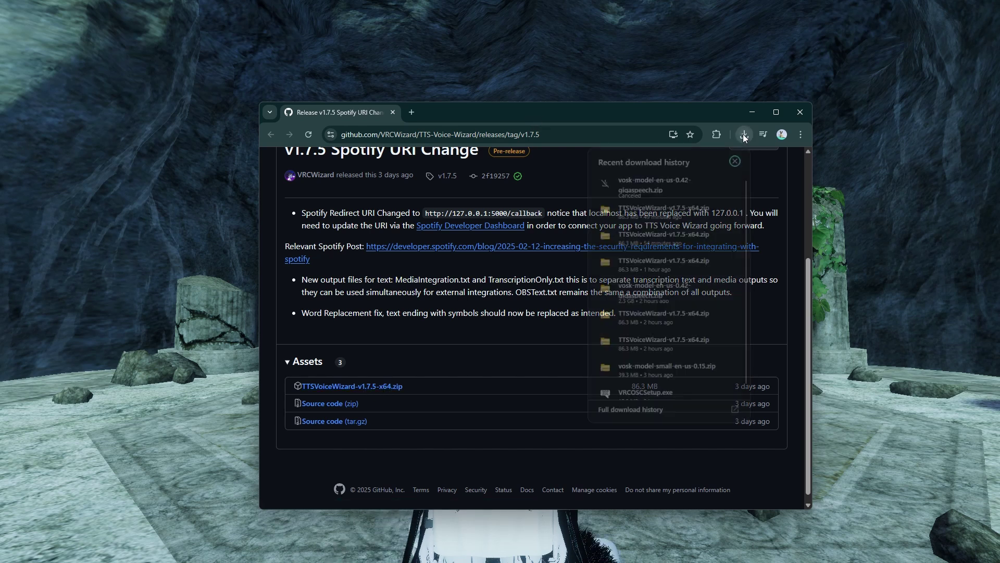
{"action": "left_click", "coordinate": [714, 111]}
{"action": "mouse_move", "coordinate": [507, 557]}
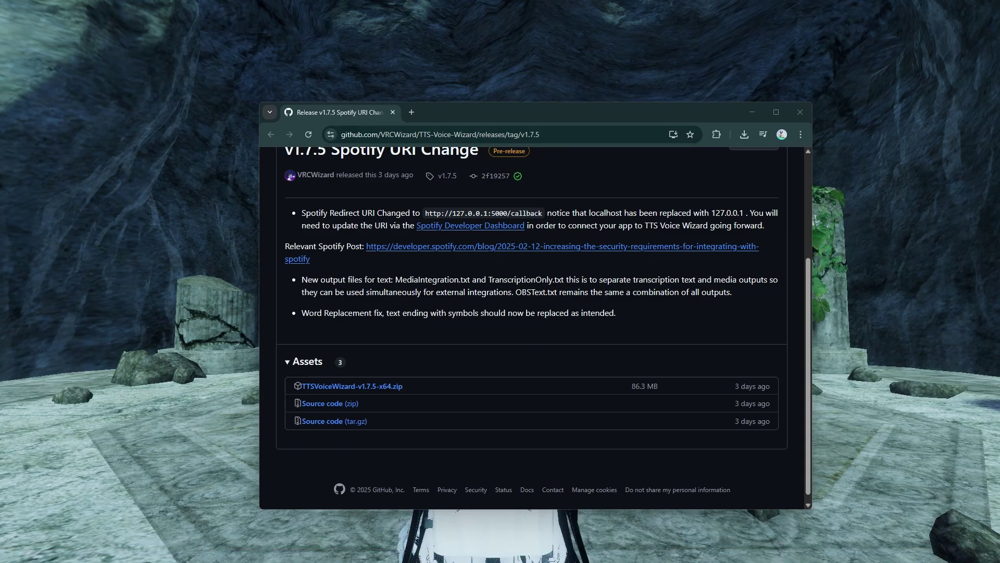
Browse the files in the Downloads 'TTSvoice' folder, then minimize File Explorer
{"action": "key", "text": "alt+Tab"}
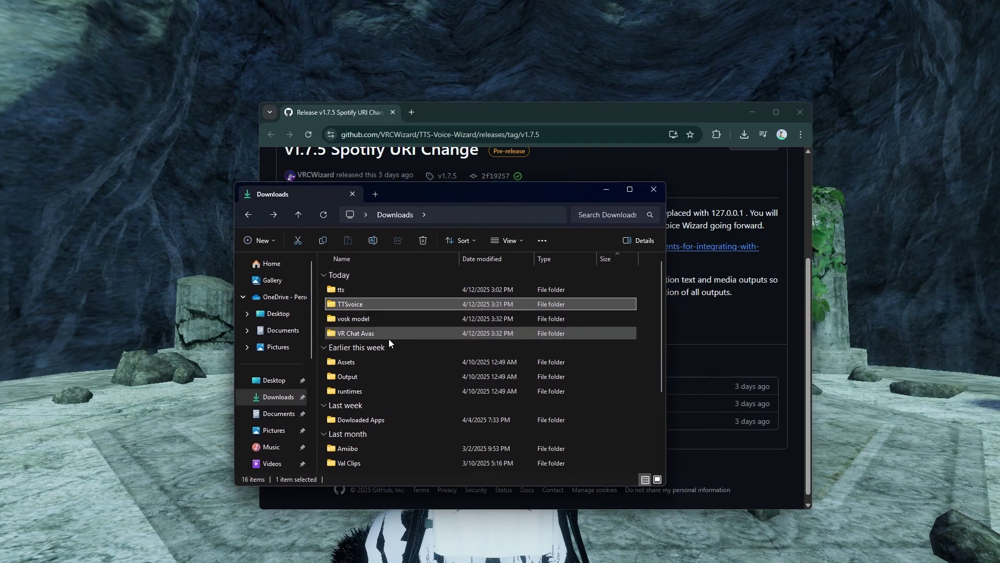
{"action": "double_click", "coordinate": [370, 304]}
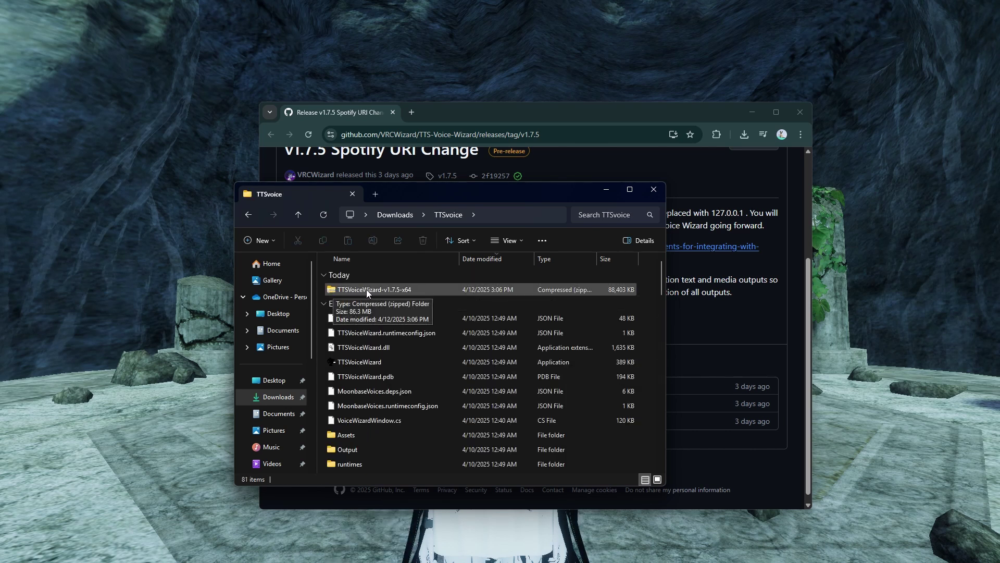
{"action": "scroll", "coordinate": [371, 318], "scroll_direction": "down", "scroll_amount": 1}
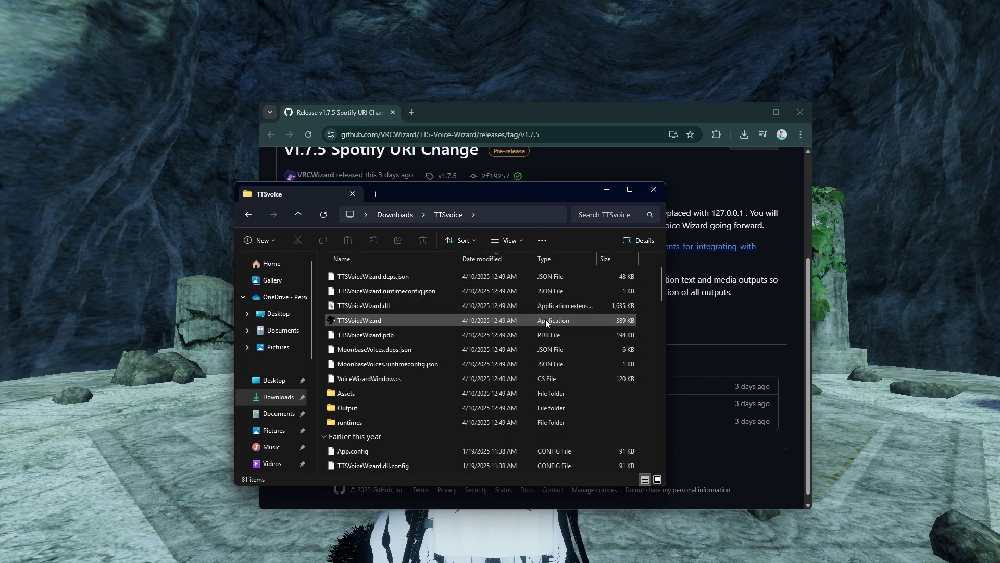
{"action": "left_click", "coordinate": [614, 192]}
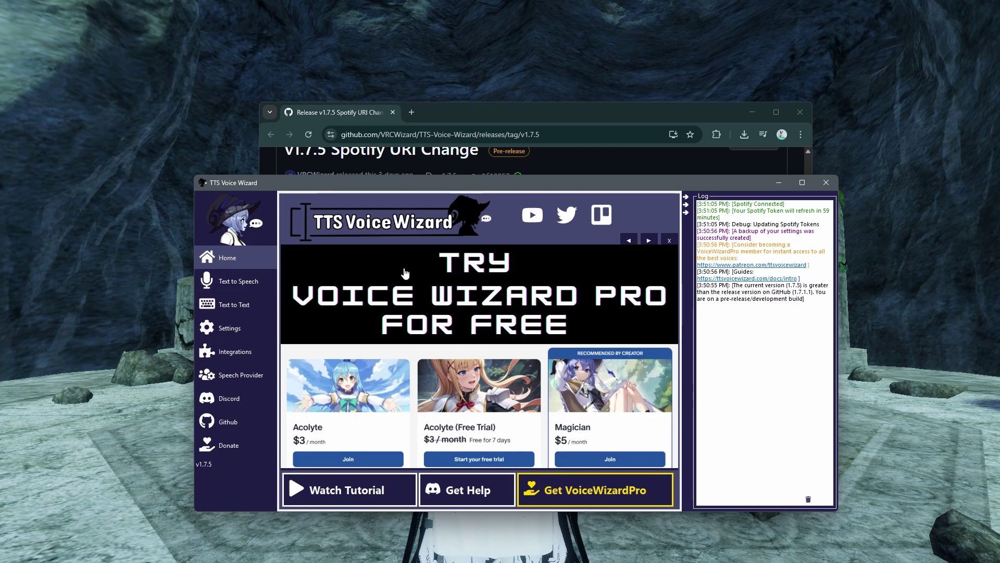
In Settings, choose Vosk as the Speech to Text engine under Audio
{"action": "left_click", "coordinate": [235, 328]}
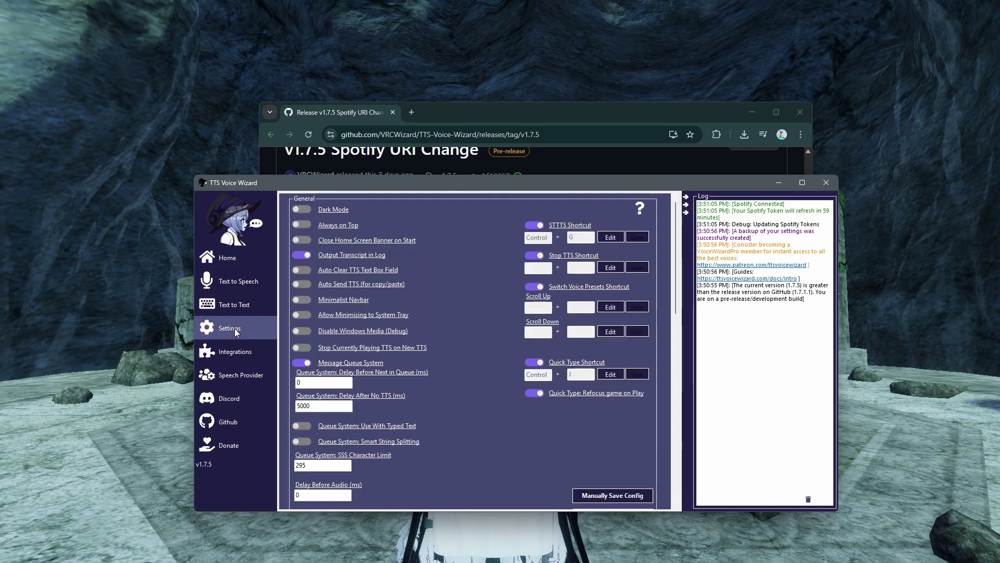
{"action": "scroll", "coordinate": [404, 345], "scroll_direction": "down", "scroll_amount": 5}
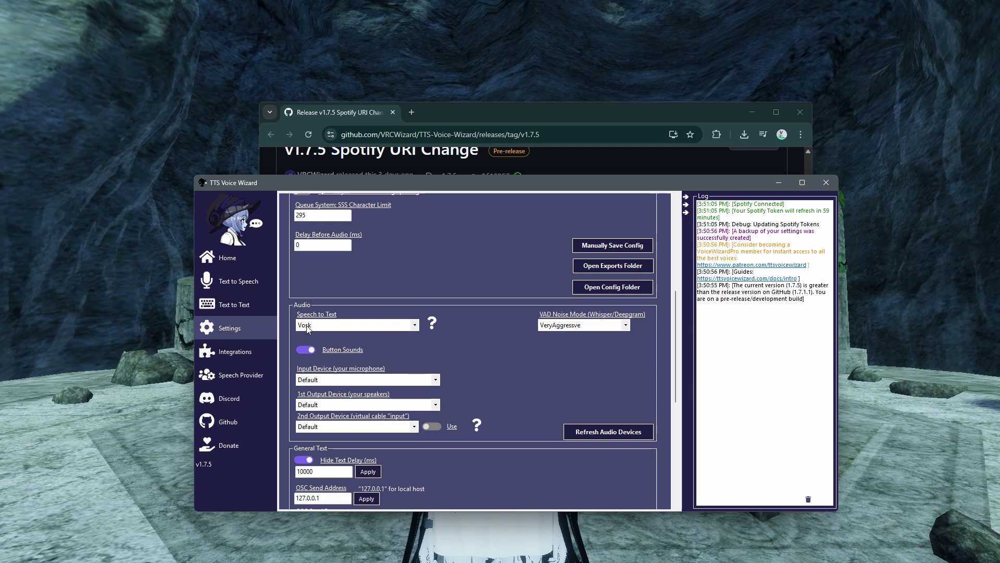
{"action": "left_click", "coordinate": [307, 325]}
{"action": "left_click", "coordinate": [321, 358]}
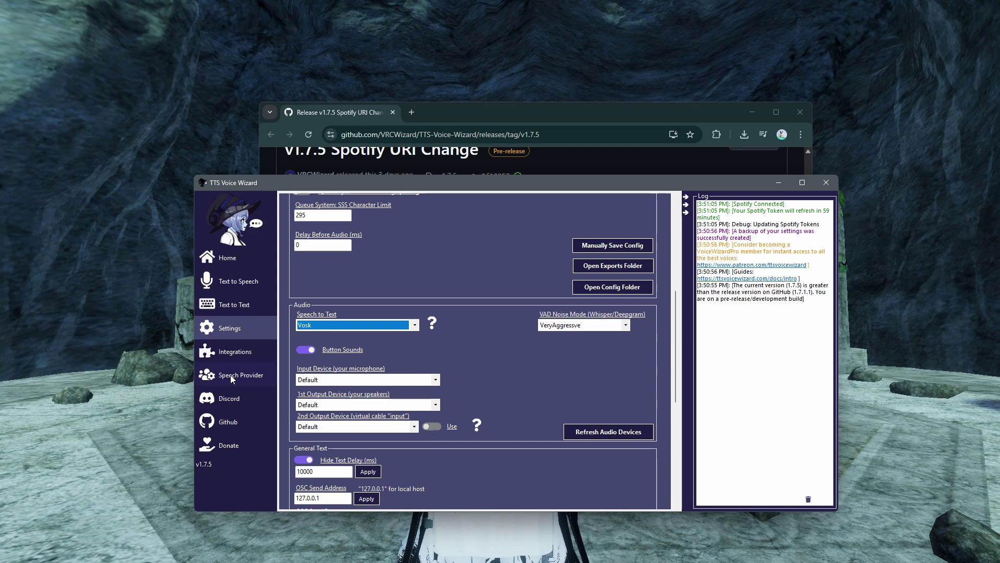
Pick the Local (System Speech, Vosk, Whisper) speech provider and open the Vosk Model Folder help page
{"action": "left_click", "coordinate": [249, 375]}
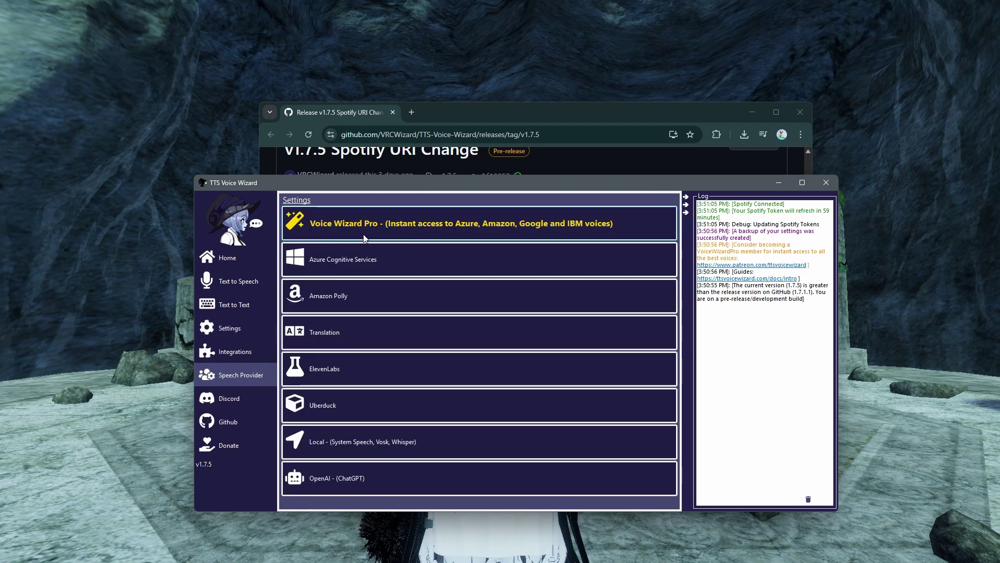
{"action": "left_click", "coordinate": [352, 442]}
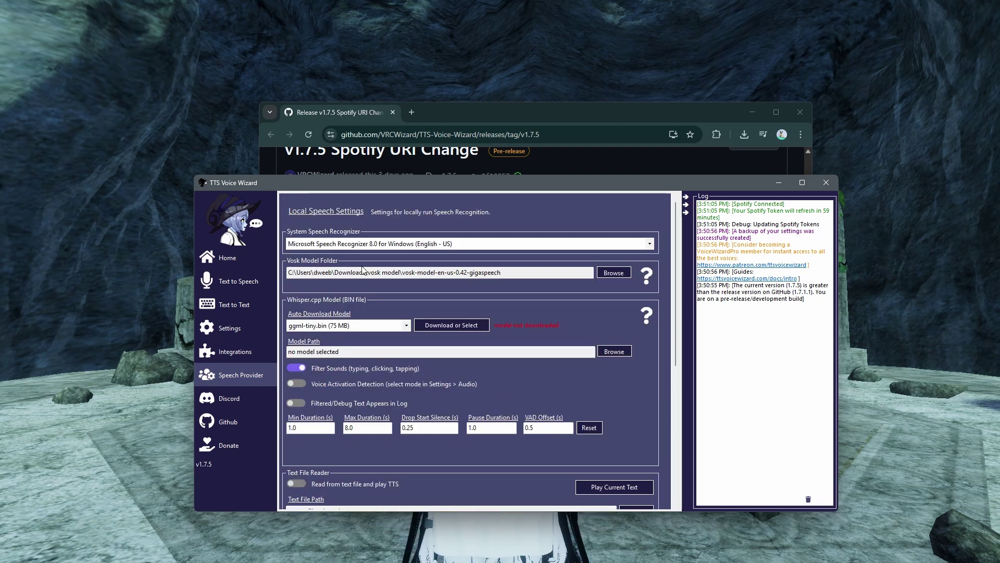
{"action": "left_click", "coordinate": [646, 276]}
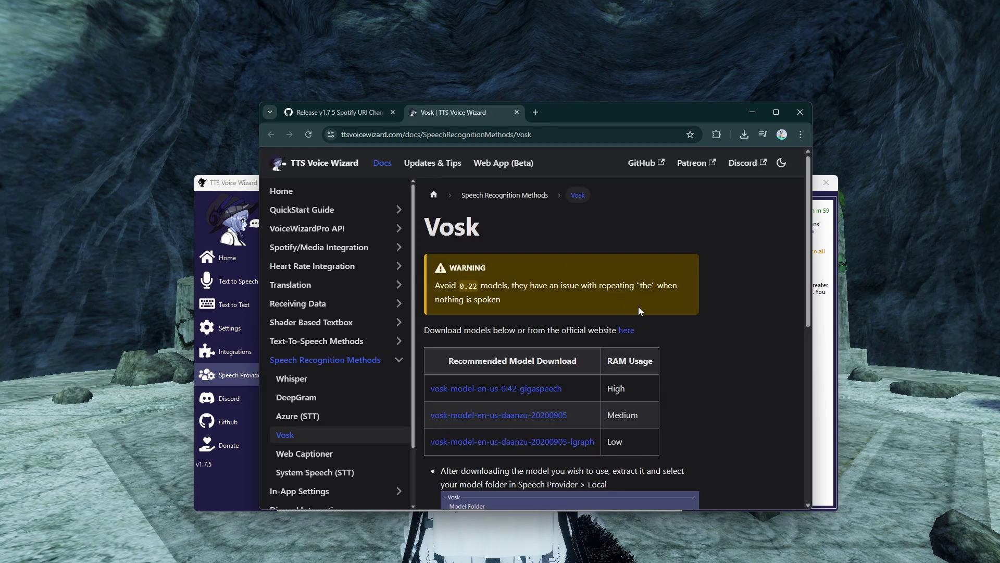
Scroll the Vosk docs to the recommended vosk-model-en-us-0.42-gigaspeech model and check recent downloads
{"action": "scroll", "coordinate": [485, 396], "scroll_direction": "down", "scroll_amount": 1}
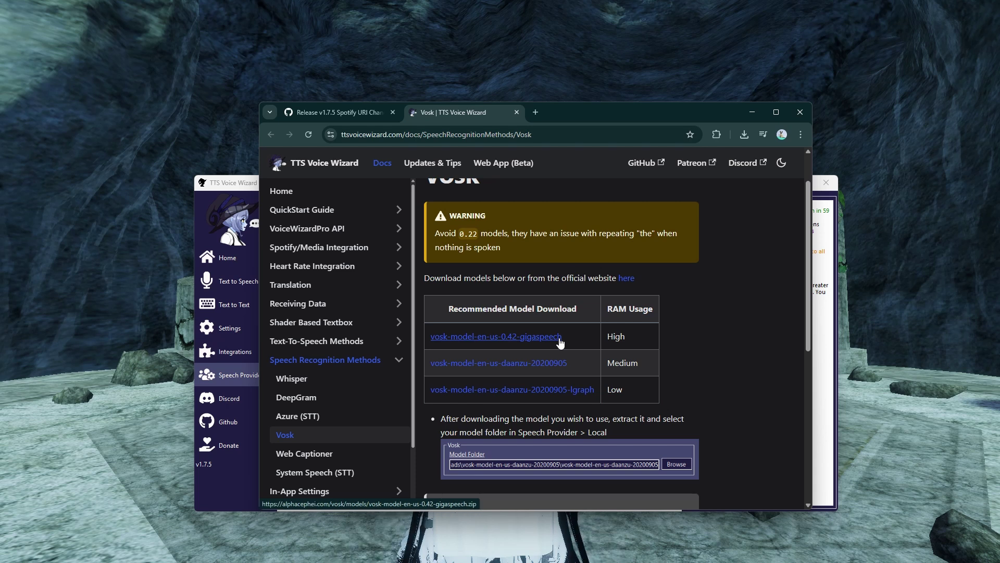
{"action": "left_click", "coordinate": [745, 134]}
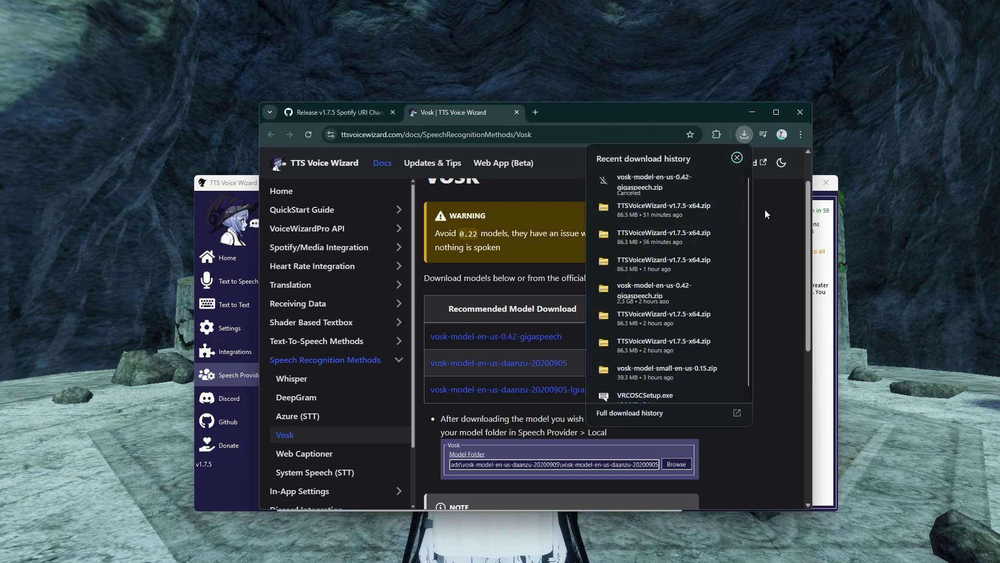
{"action": "left_click_drag", "start_coordinate": [635, 111], "coordinate": [608, 103]}
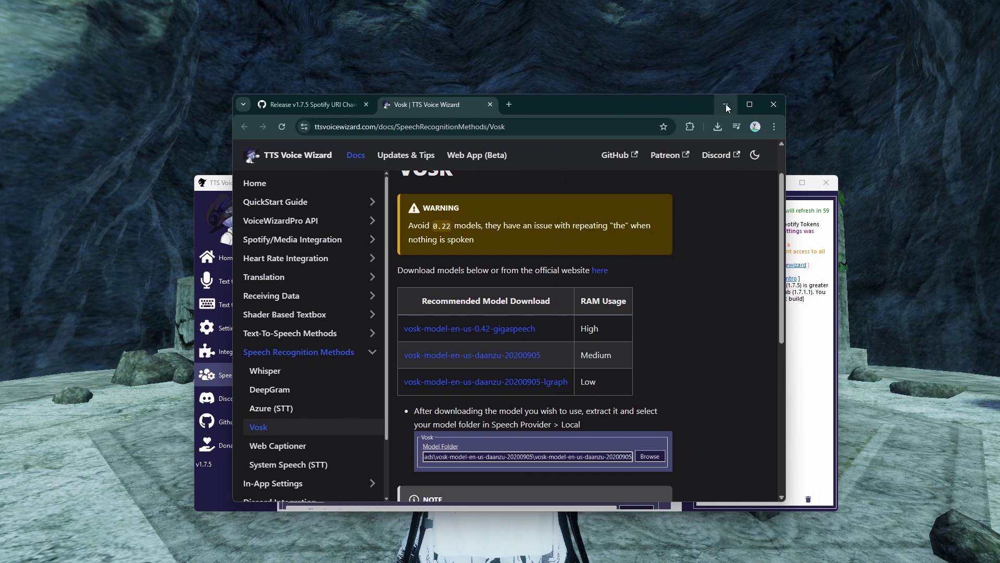
Minimize the browser and open the Downloads 'vosk model' folder in File Explorer
{"action": "left_click", "coordinate": [727, 104]}
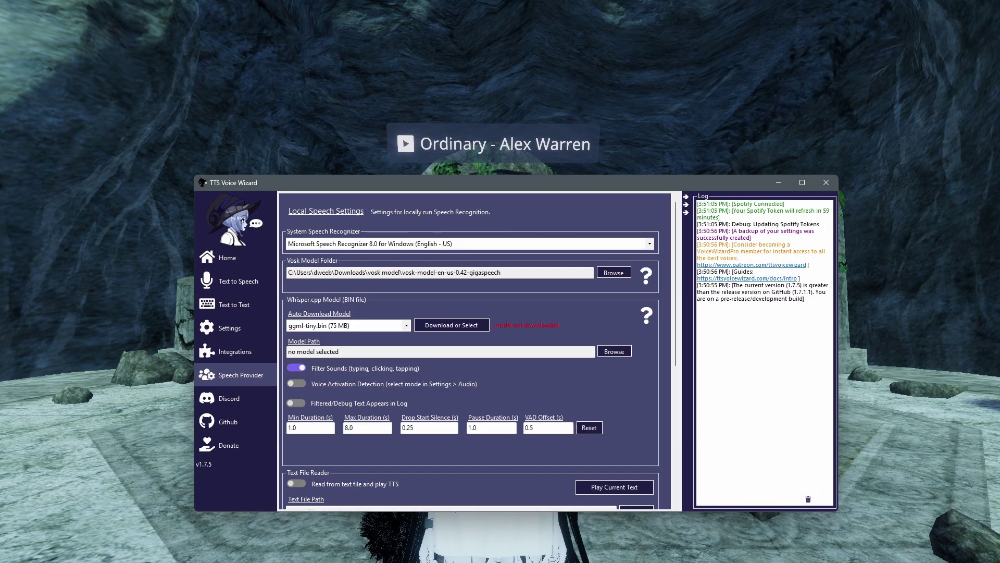
{"action": "key", "text": "alt+Tab"}
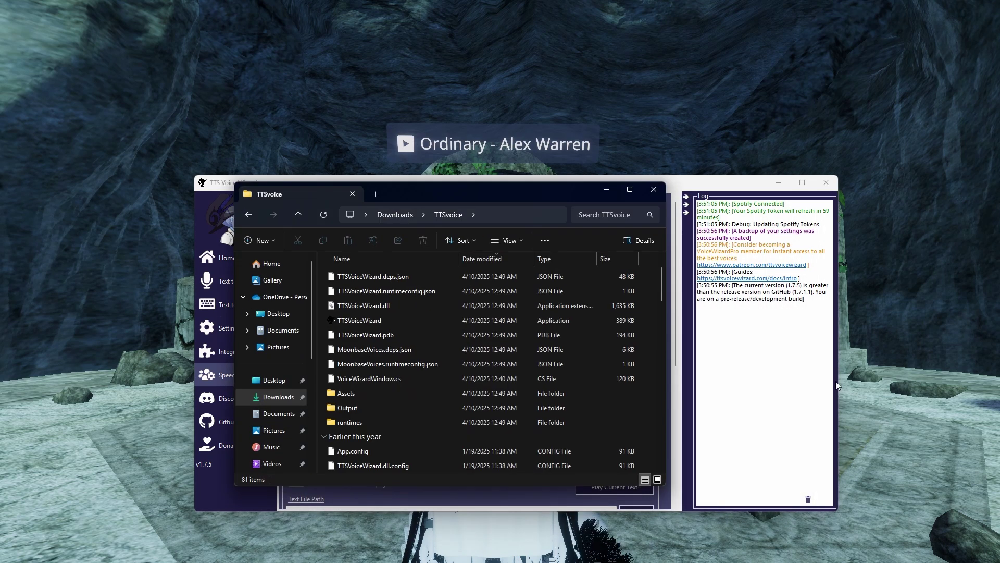
{"action": "left_click", "coordinate": [279, 397]}
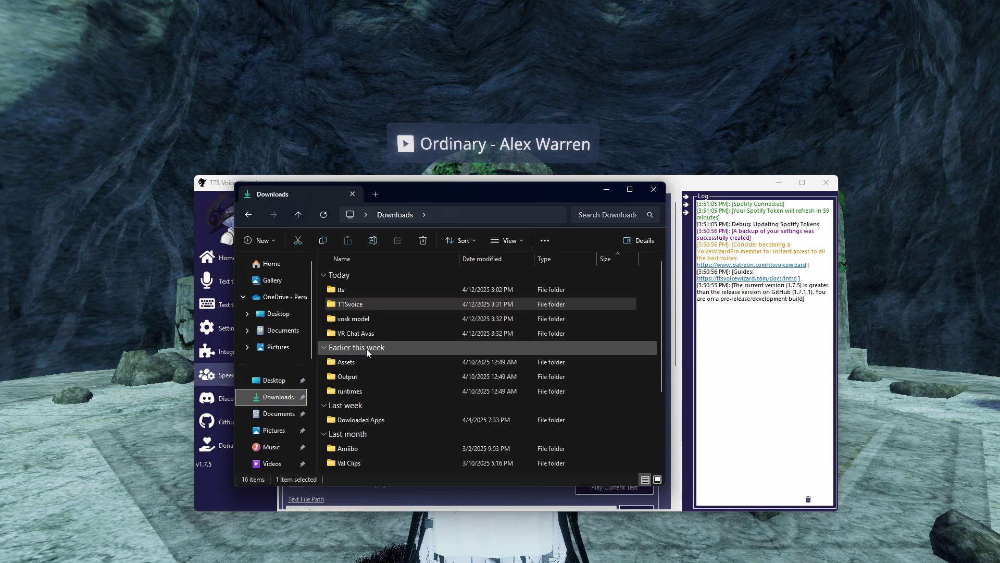
{"action": "double_click", "coordinate": [369, 319]}
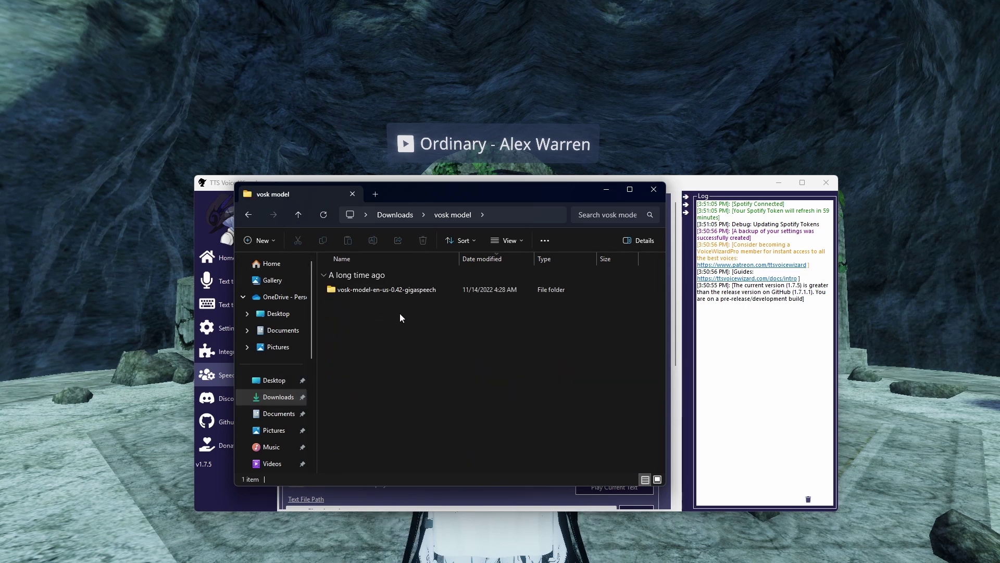
Arrange File Explorer on the right and TTS Voice Wizard on the left, side by side
{"action": "left_click_drag", "start_coordinate": [425, 195], "coordinate": [744, 196]}
{"action": "left_click_drag", "start_coordinate": [436, 184], "coordinate": [319, 177]}
{"action": "left_click", "coordinate": [685, 291]}
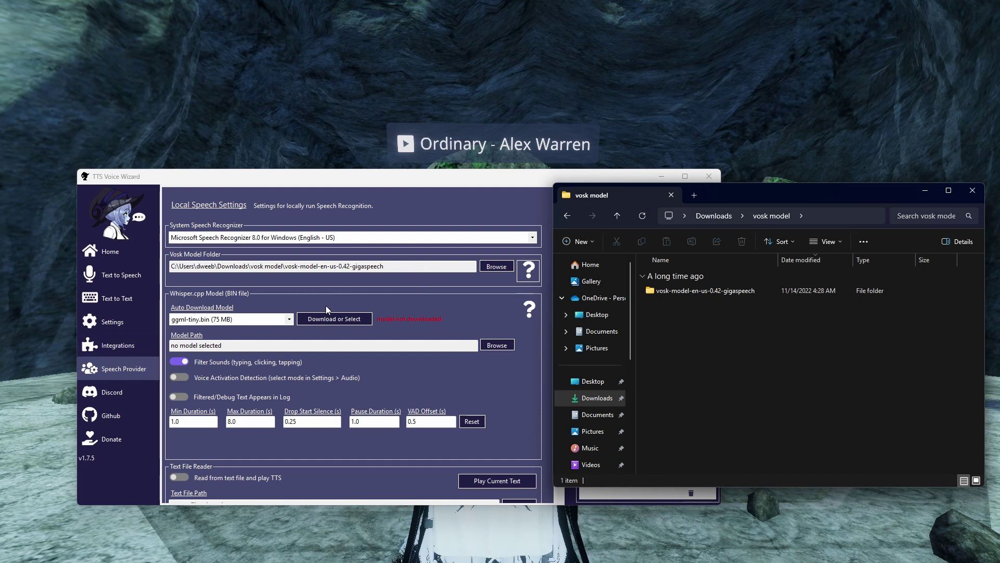
Set Text to Speech Mode to 'No TTS' and start Speech to Text to Speech with Vosk
{"action": "left_click", "coordinate": [120, 275]}
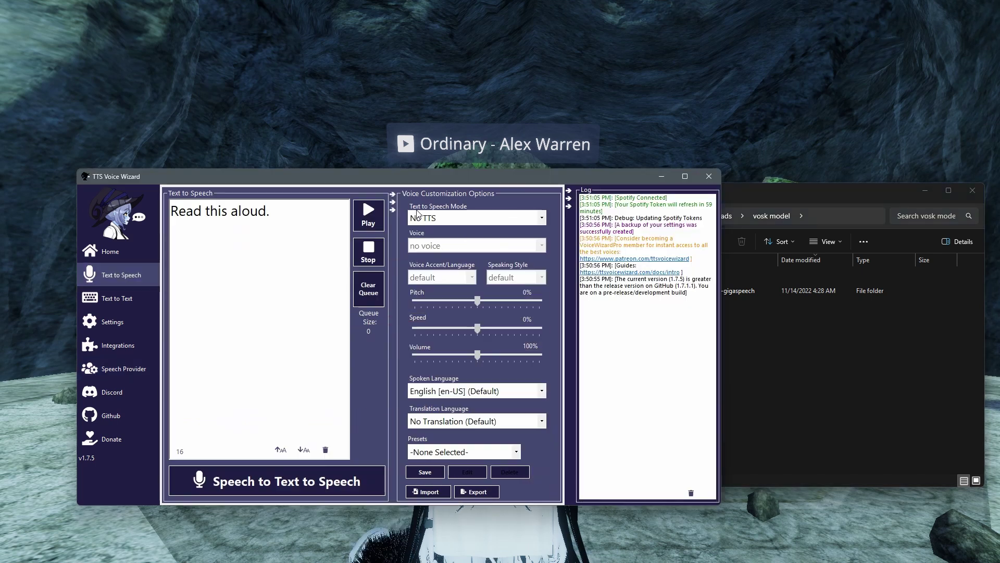
{"action": "left_click", "coordinate": [451, 219]}
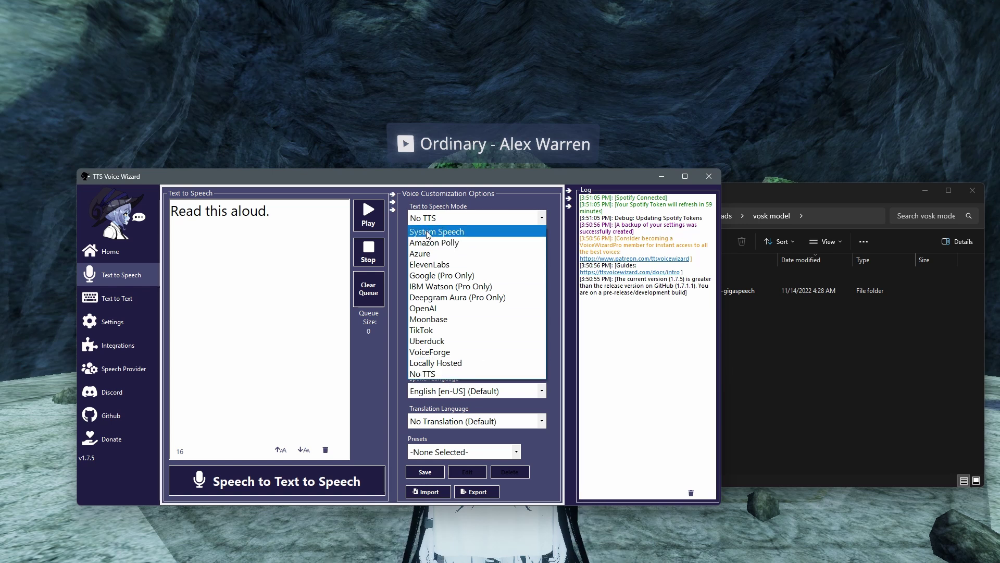
{"action": "left_click", "coordinate": [456, 373]}
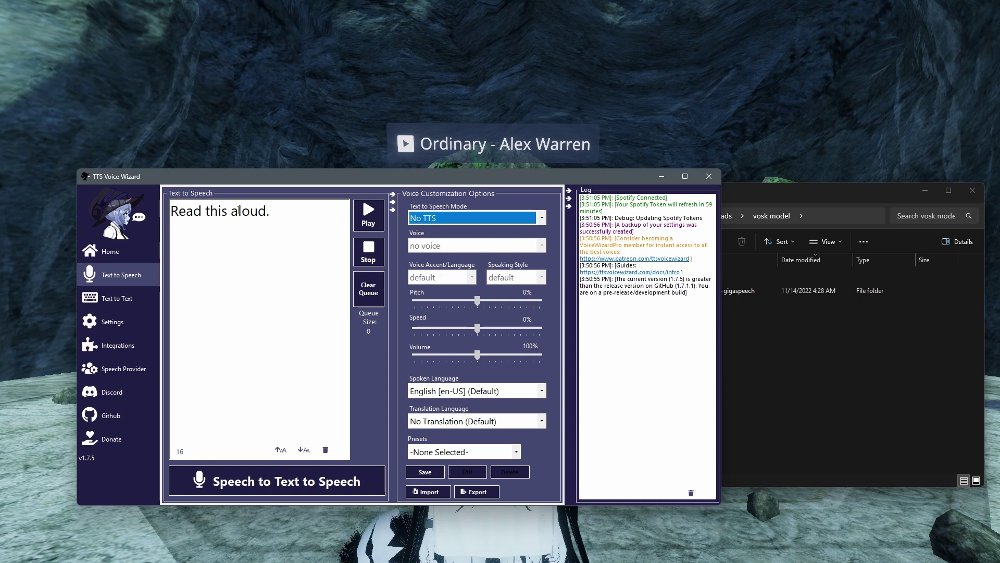
{"action": "left_click", "coordinate": [252, 487]}
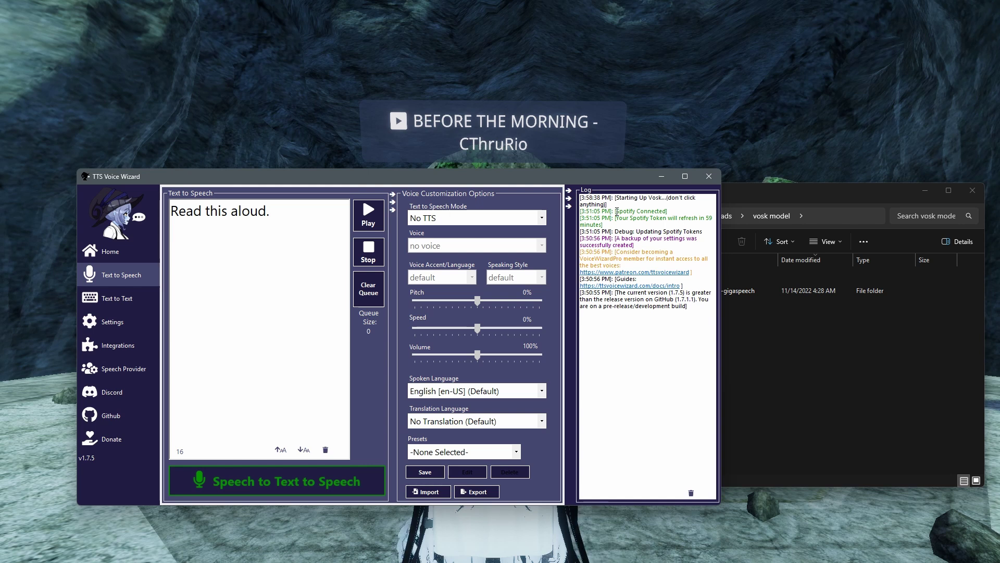
Move the TTS Voice Wizard window lower right and return to the VRChat game view
{"action": "key", "text": "alt+Tab"}
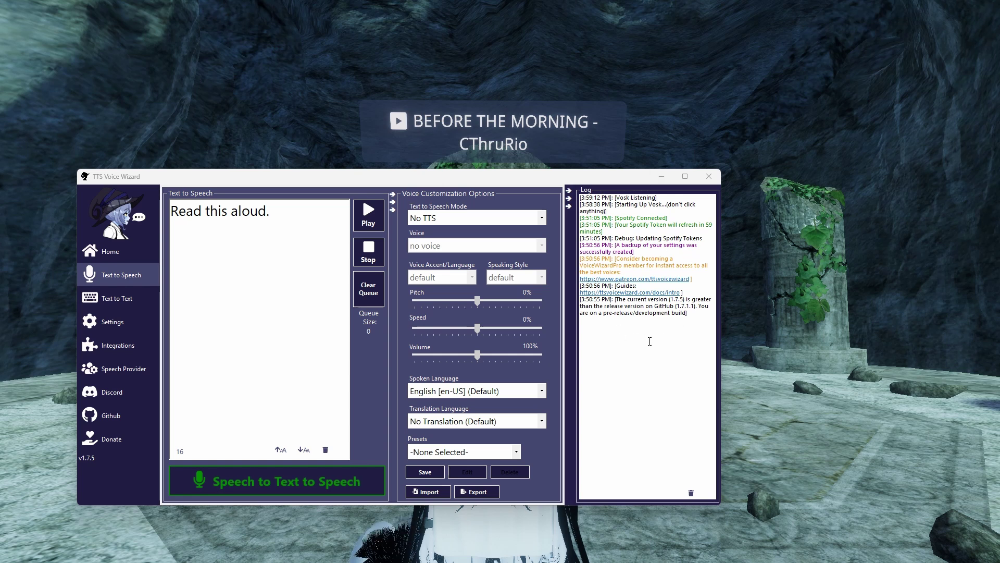
{"action": "left_click_drag", "start_coordinate": [598, 181], "coordinate": [625, 244]}
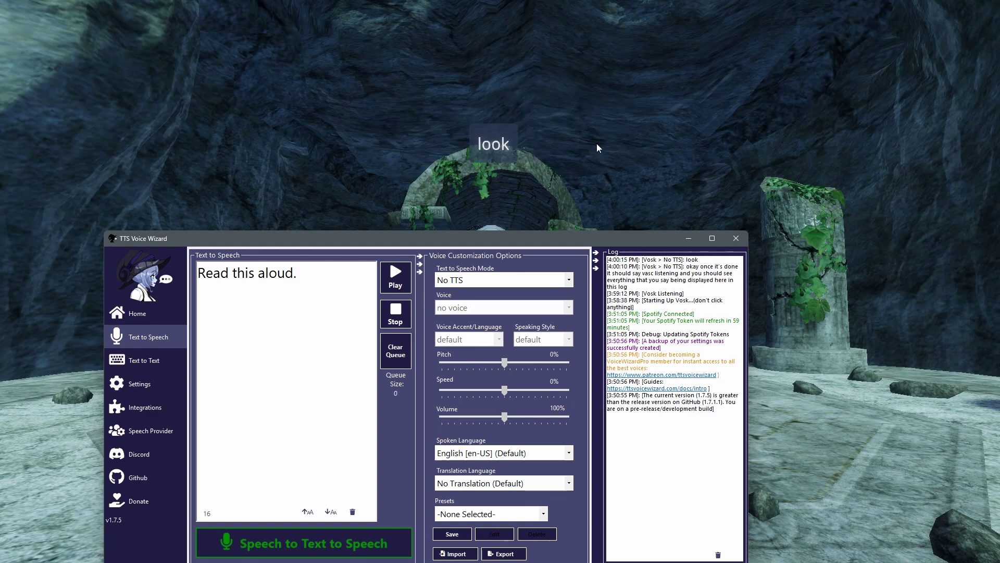
{"action": "left_click", "coordinate": [577, 146]}
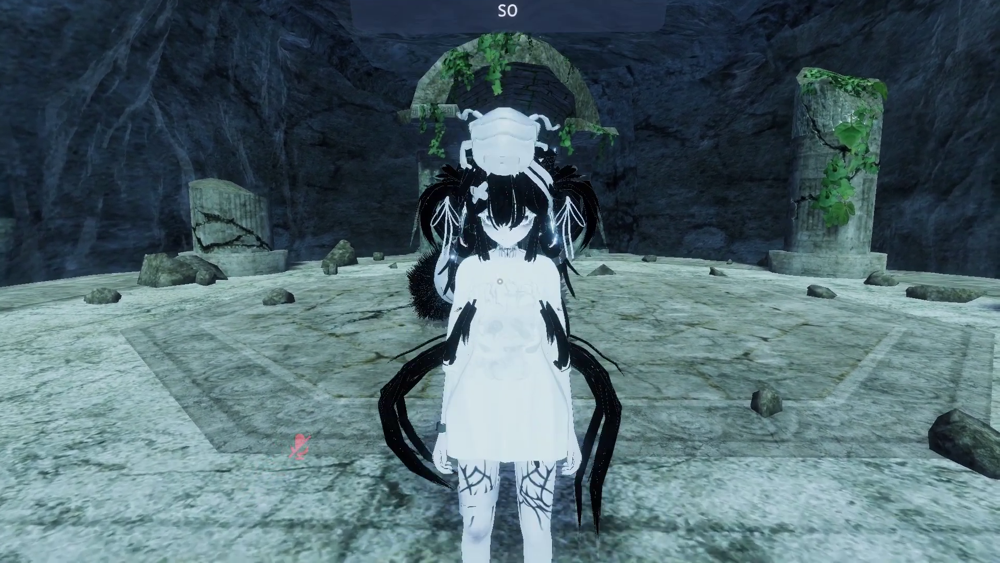
In VRChat's Action Menu, go to Options > OSC and confirm OSC is Enabled
{"action": "key", "text": "r"}
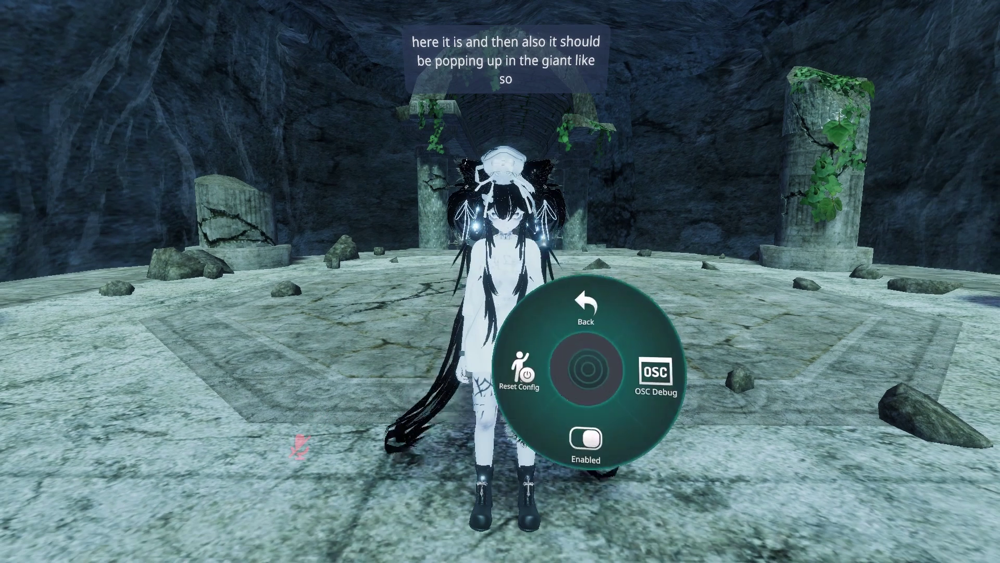
{"action": "left_click", "coordinate": [595, 344]}
{"action": "left_click", "coordinate": [577, 307]}
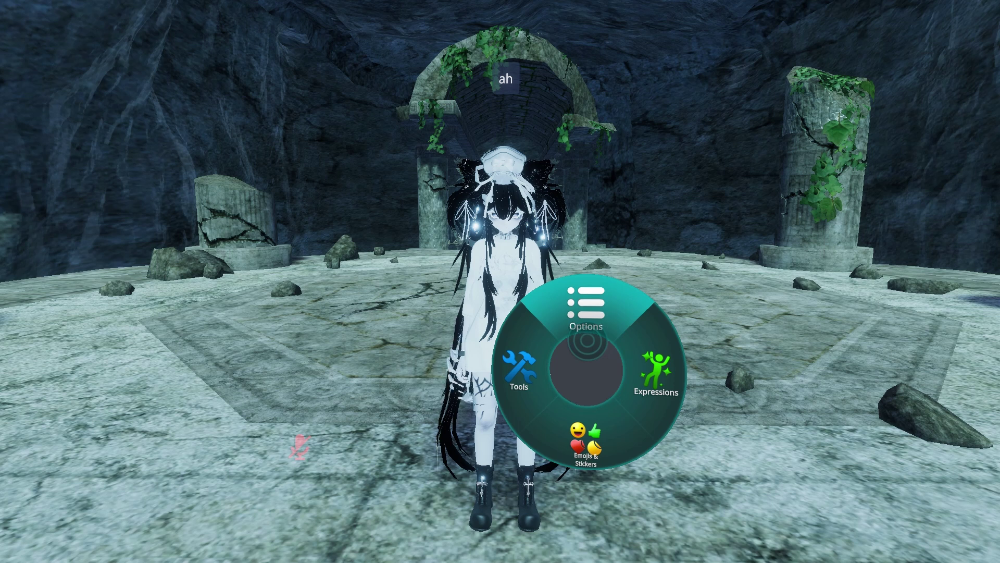
{"action": "left_click", "coordinate": [587, 341]}
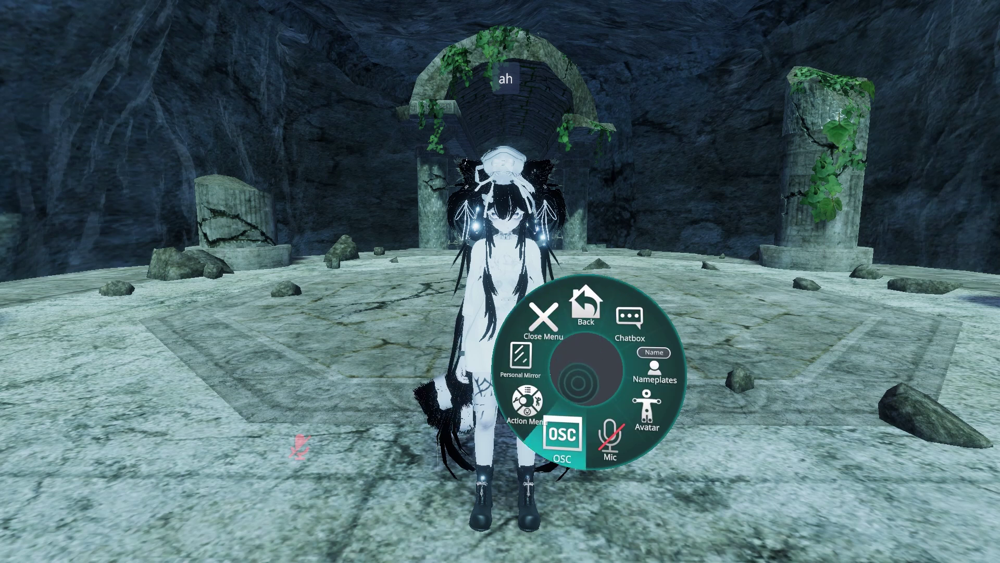
{"action": "left_click", "coordinate": [577, 382]}
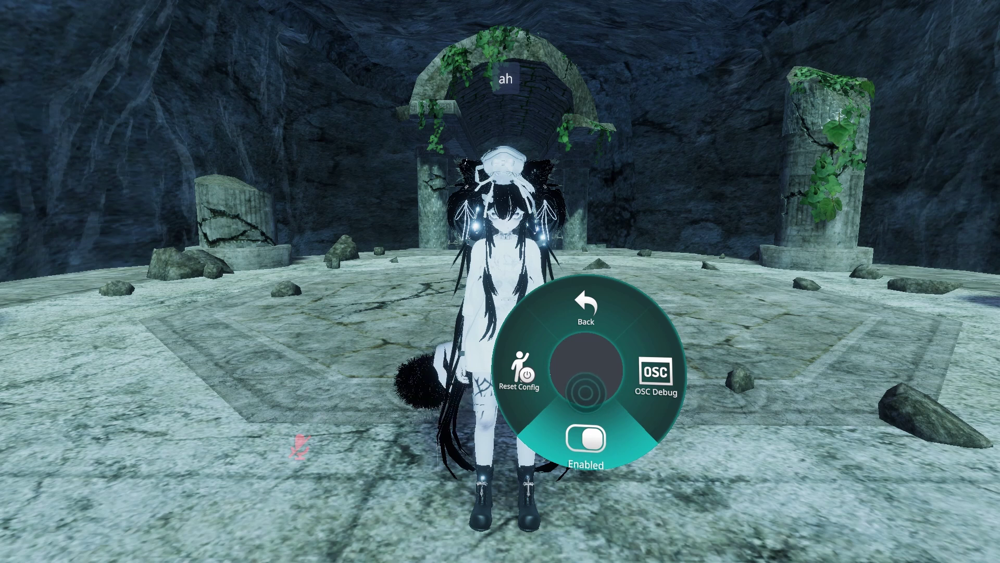
Close the menu to show the song banner above the avatar, then switch to TTS Voice Wizard
{"action": "key", "text": "r"}
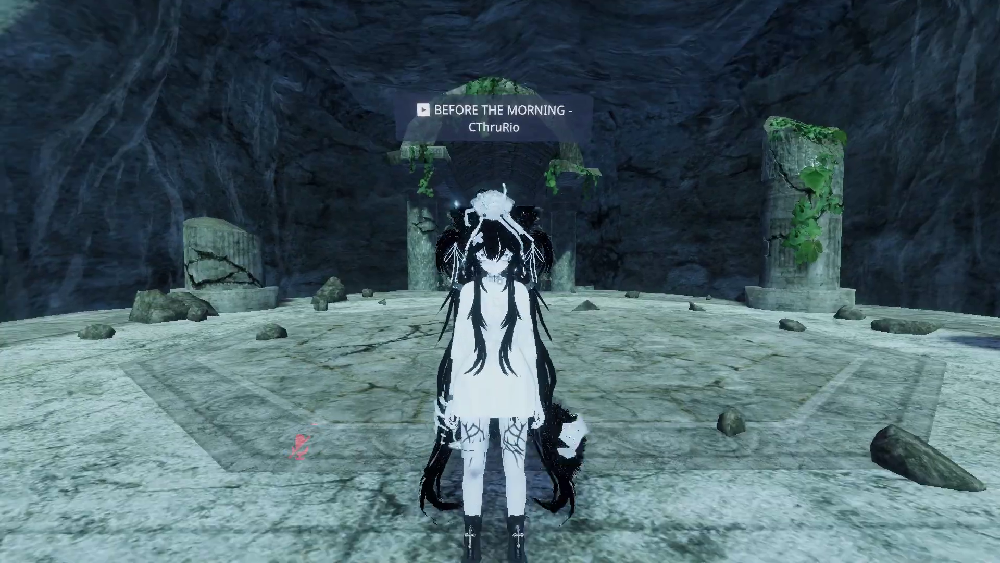
{"action": "key", "text": "w"}
{"action": "key", "text": "alt+Tab"}
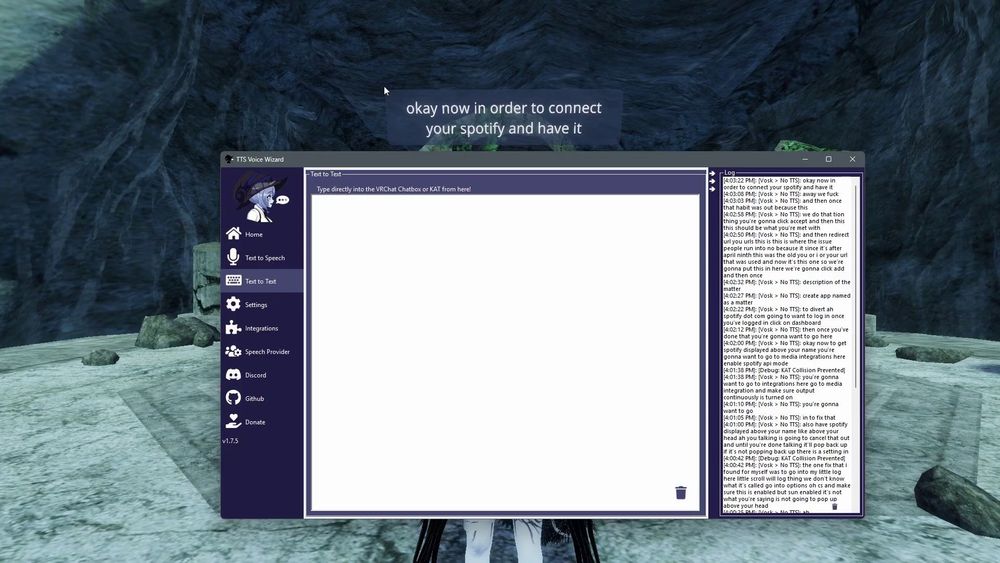
Open Integrations > Media Integration, confirm Enable Spotify API Mode is on, and open Spotify for Developers
{"action": "left_click_drag", "start_coordinate": [493, 146], "coordinate": [475, 170]}
{"action": "left_click", "coordinate": [252, 352]}
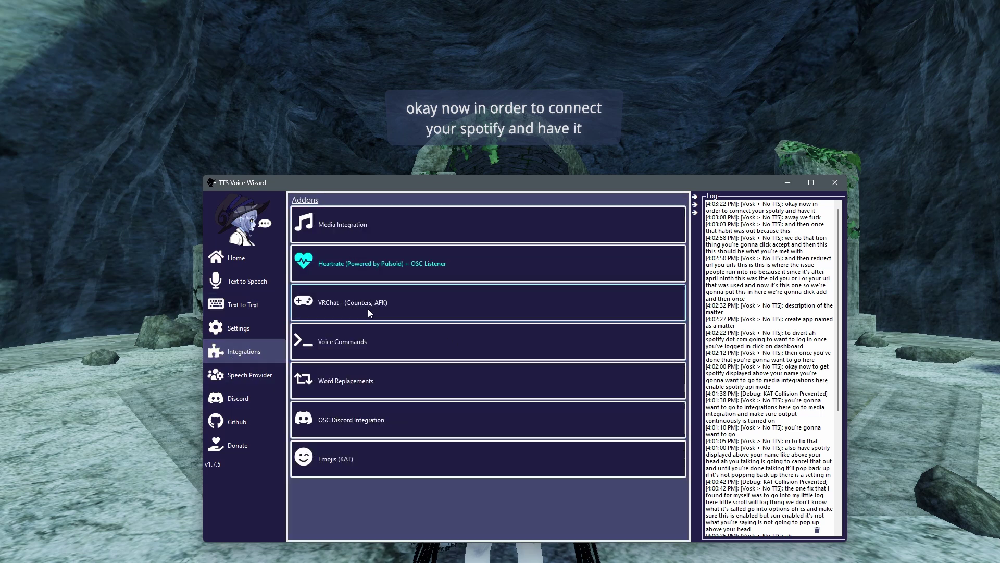
{"action": "left_click", "coordinate": [337, 224]}
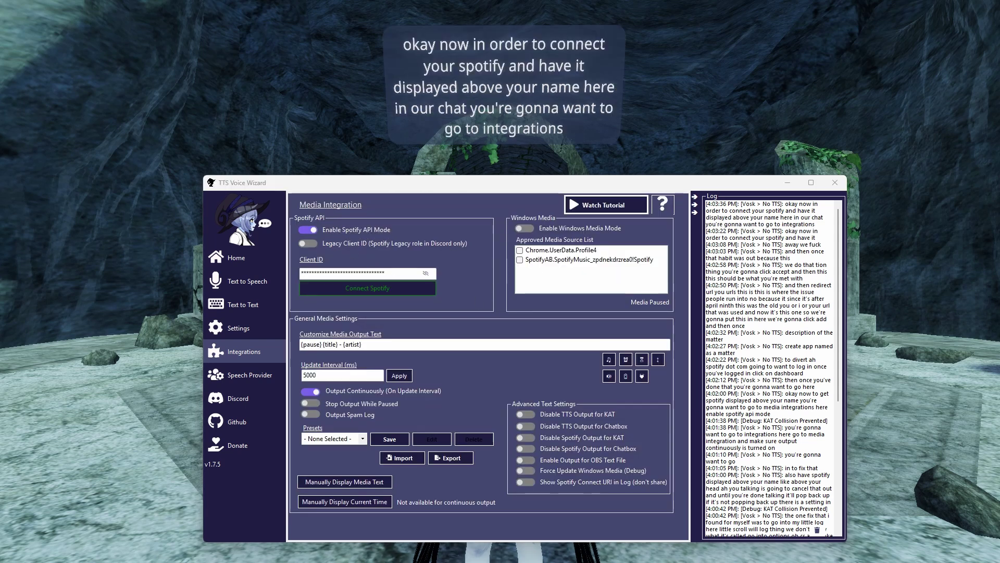
{"action": "left_click", "coordinate": [663, 204]}
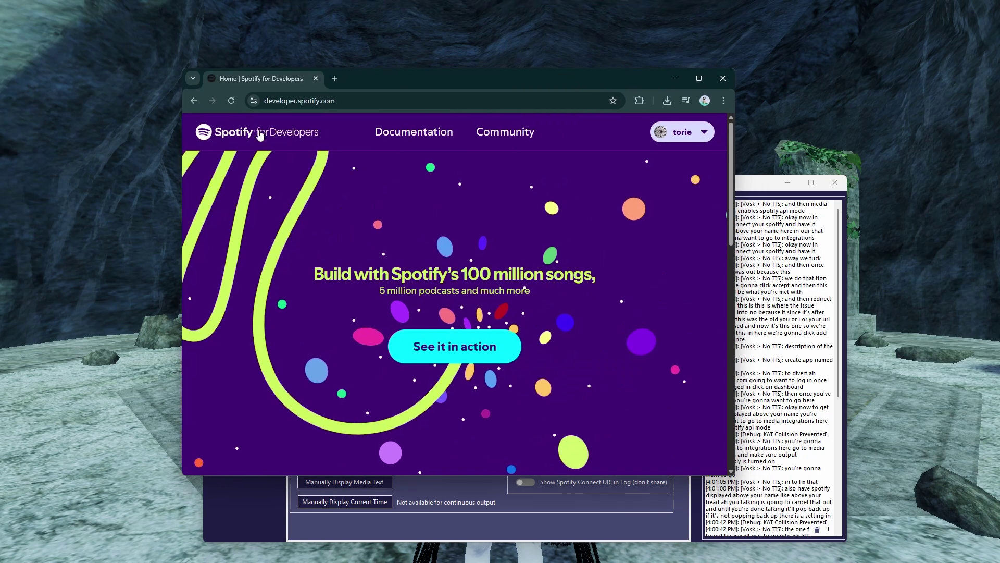
Maximize the browser and start a new app from the Spotify developer dashboard
{"action": "left_click", "coordinate": [699, 79]}
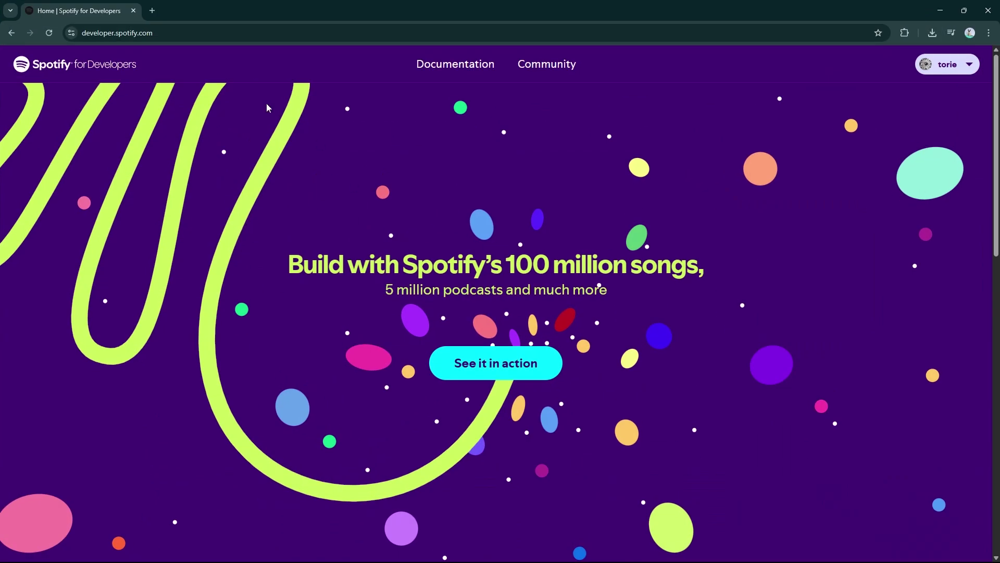
{"action": "left_click", "coordinate": [952, 67]}
{"action": "left_click", "coordinate": [928, 95]}
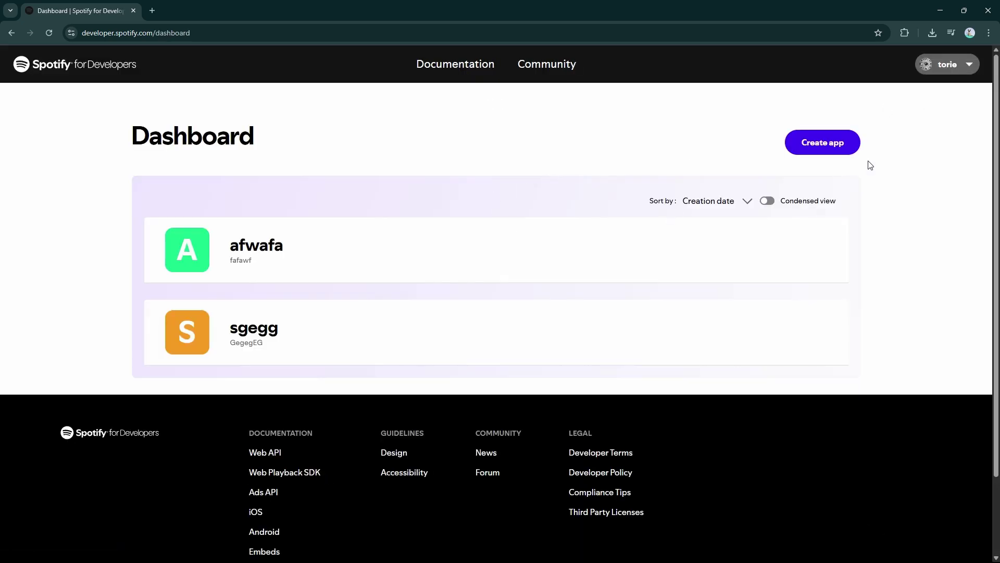
{"action": "left_click", "coordinate": [826, 147]}
Name the new Spotify app 'affafasfas'
{"action": "left_click", "coordinate": [381, 225]}
{"action": "type", "text": "affafa"}
{"action": "left_click", "coordinate": [264, 282]}
{"action": "type", "text": "sfas"}
{"action": "left_click", "coordinate": [198, 352]}
{"action": "left_click", "coordinate": [237, 294]}
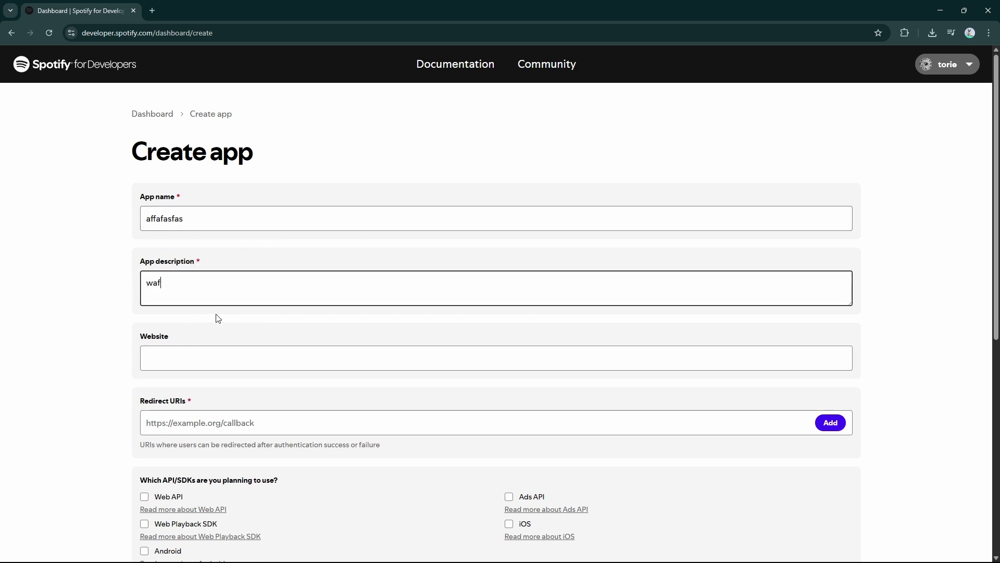
{"action": "scroll", "coordinate": [228, 324], "scroll_direction": "down", "scroll_amount": 4}
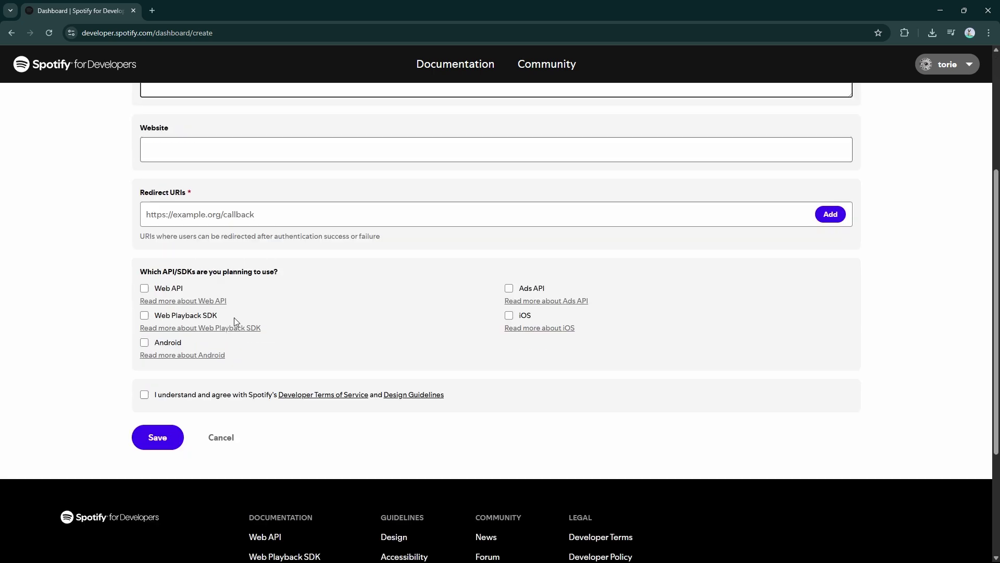
{"action": "scroll", "coordinate": [264, 339], "scroll_direction": "up", "scroll_amount": 3}
{"action": "left_click", "coordinate": [180, 359]}
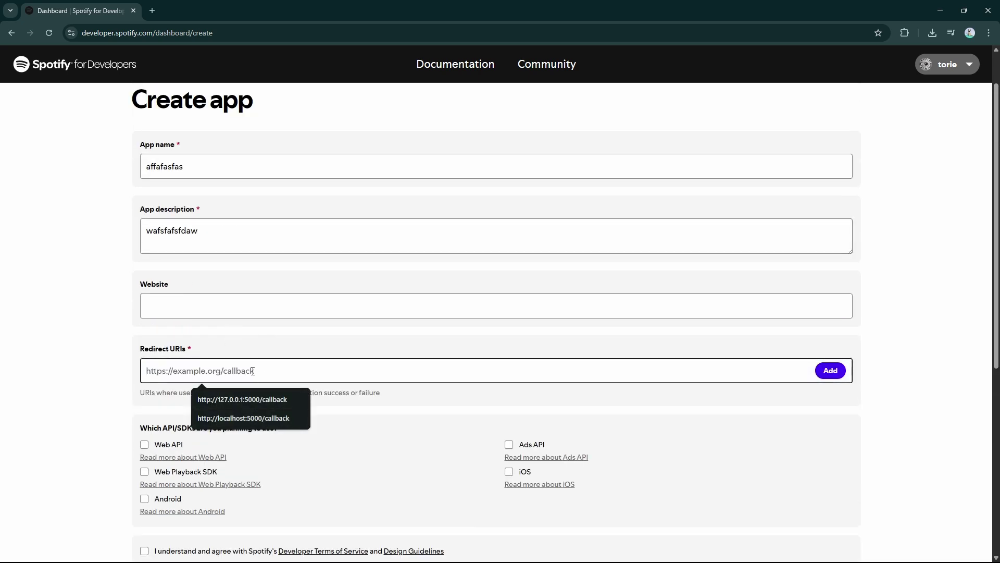
{"action": "left_click", "coordinate": [258, 401]}
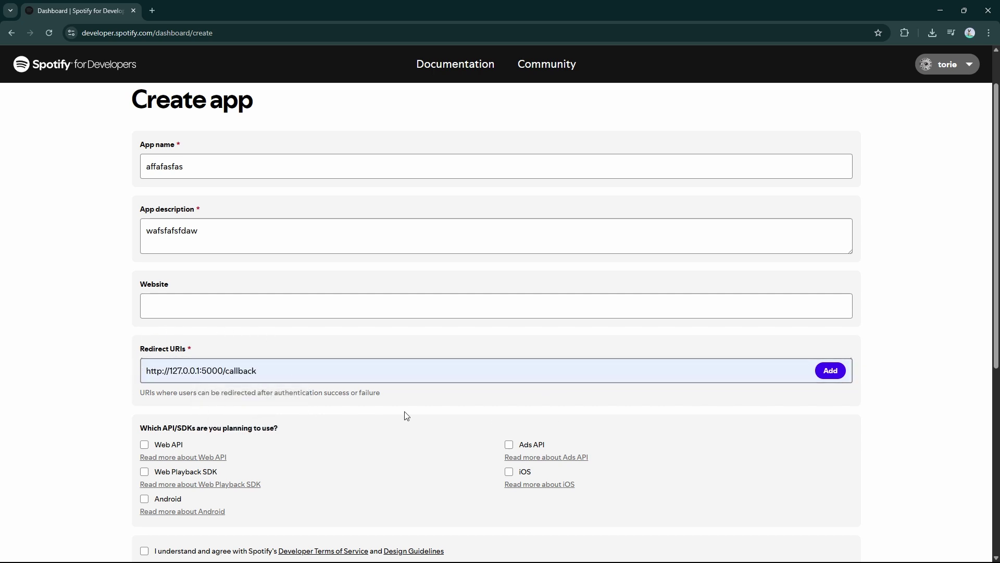
{"action": "scroll", "coordinate": [312, 400], "scroll_direction": "down", "scroll_amount": 1}
{"action": "left_click", "coordinate": [144, 498]}
{"action": "scroll", "coordinate": [241, 502], "scroll_direction": "down", "scroll_amount": 1}
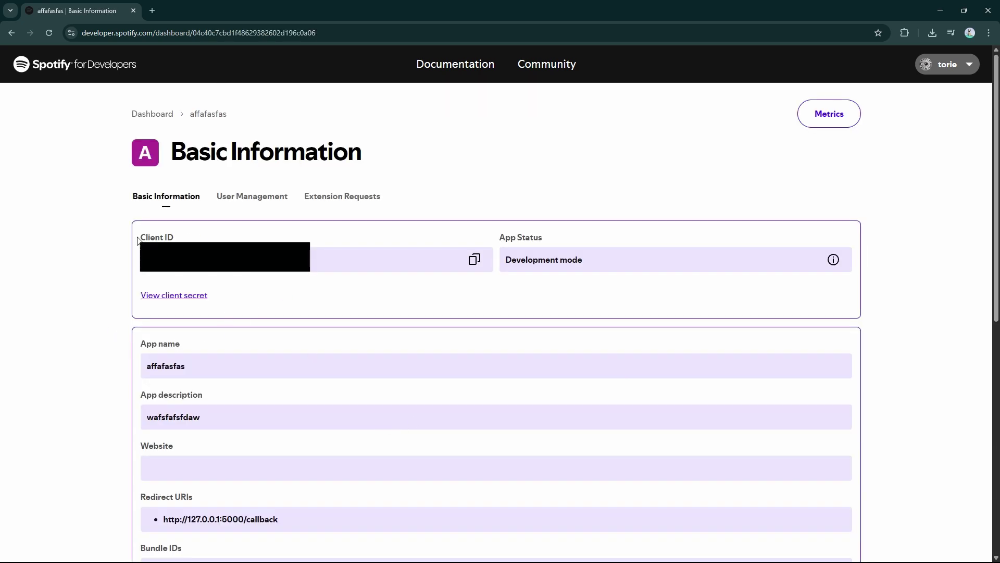
Paste the app's Client ID into TTS Voice Wizard, connect Spotify, and approve the authorization
{"action": "left_click", "coordinate": [474, 261]}
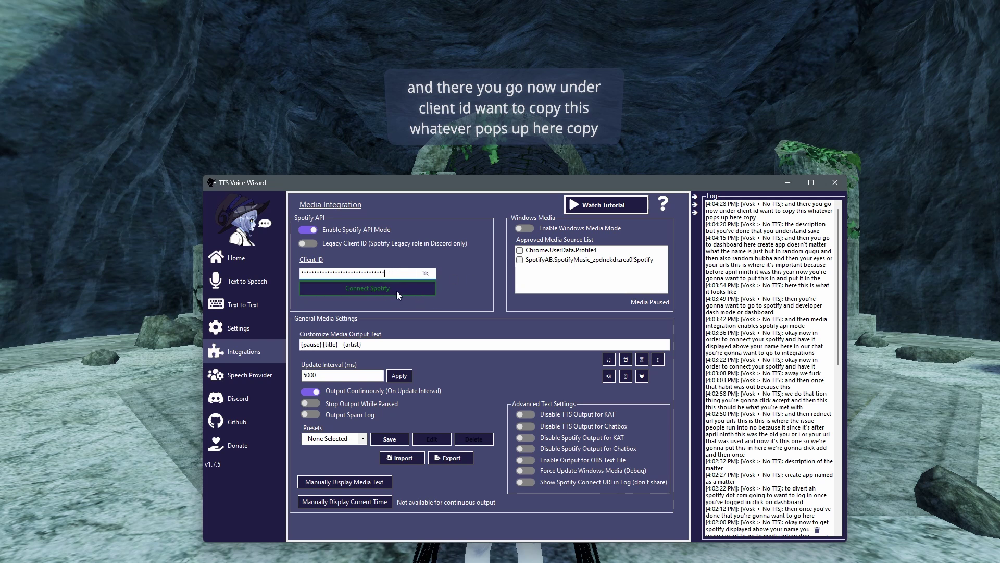
{"action": "left_click", "coordinate": [389, 290]}
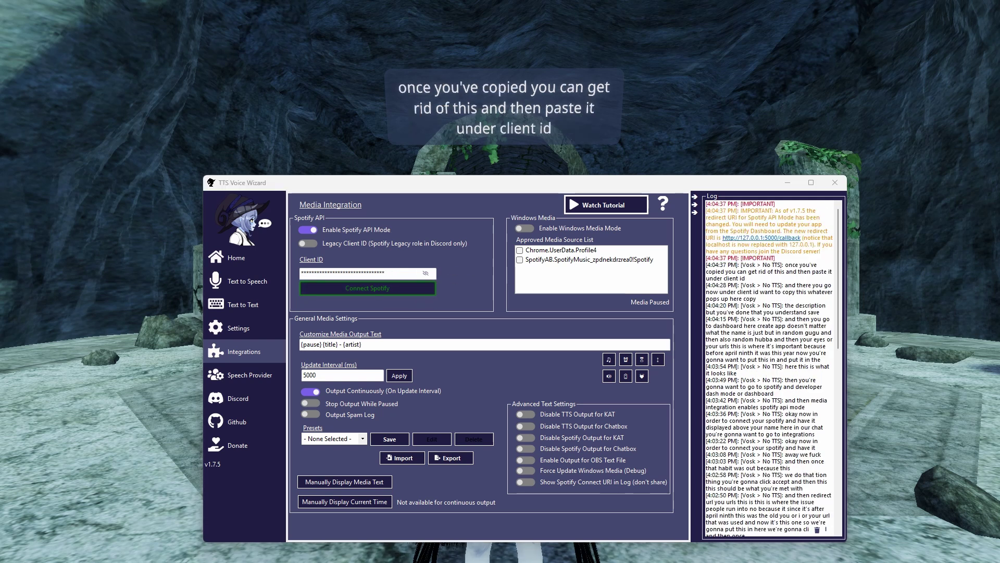
{"action": "left_click_drag", "start_coordinate": [893, 172], "coordinate": [592, 114]}
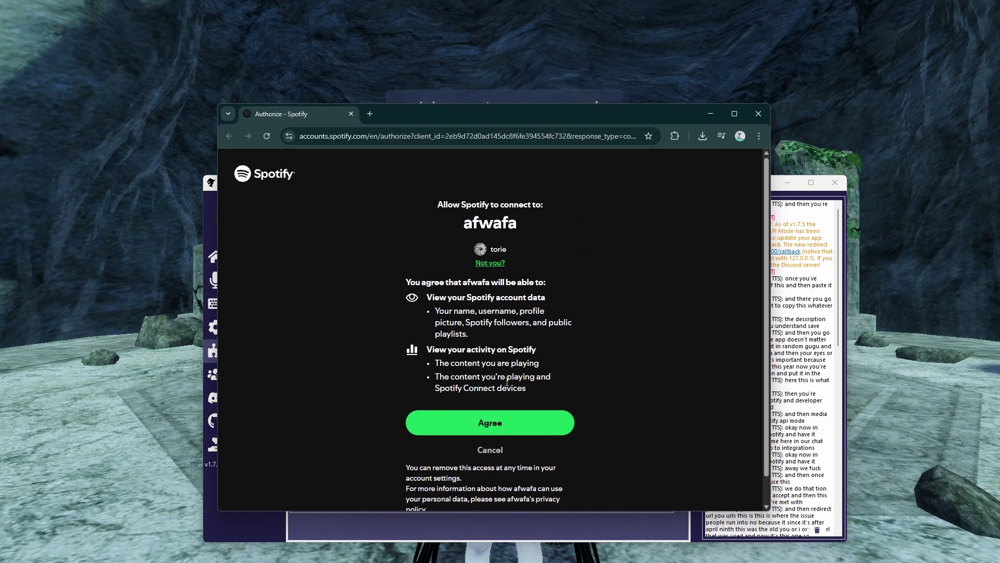
{"action": "left_click", "coordinate": [492, 426]}
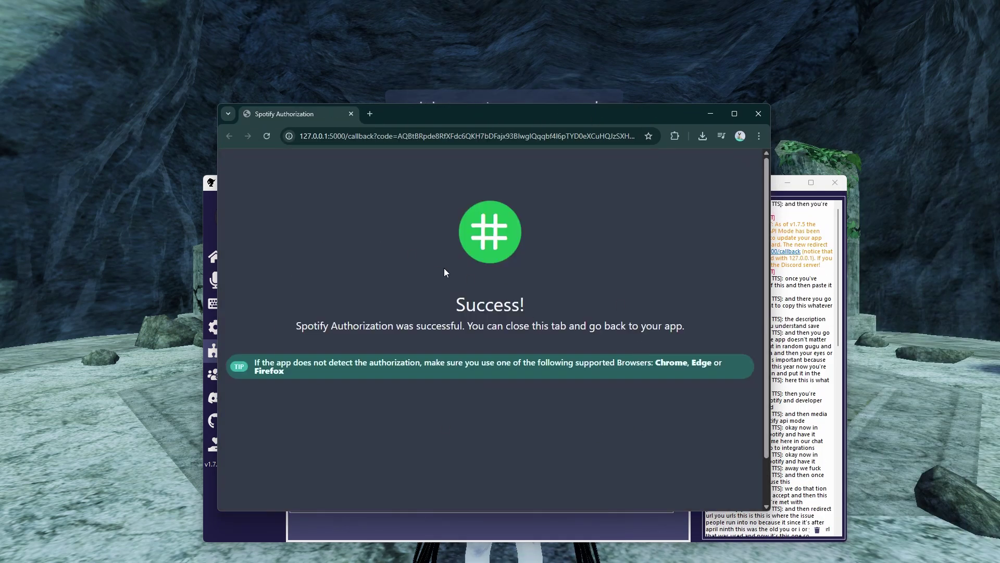
{"action": "key", "text": "alt+Tab"}
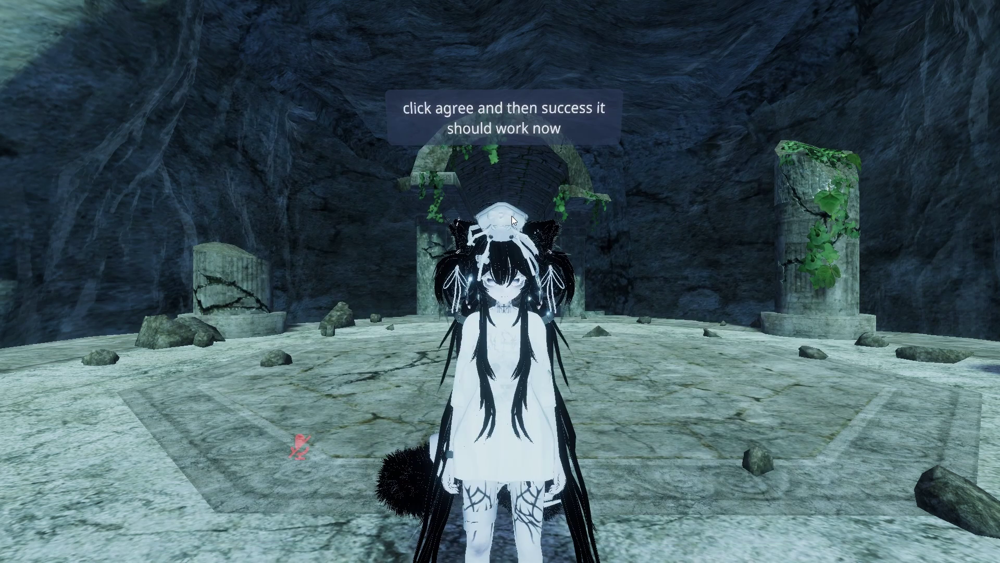
Confirm the 'Little Dark Age - MGMT' now-playing banner appears above the VRChat avatar
{"action": "left_click", "coordinate": [533, 158]}
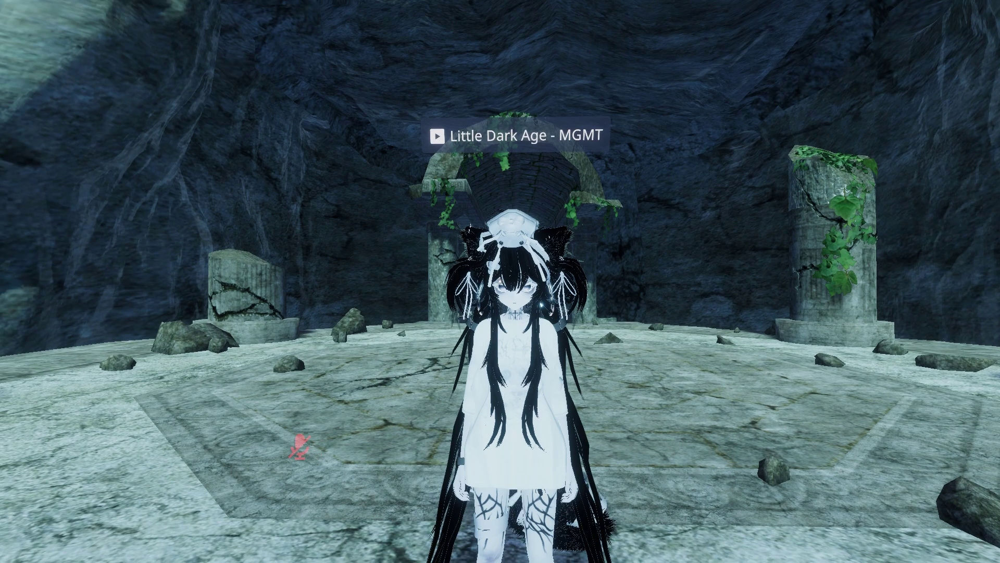
{"action": "key", "text": "super"}
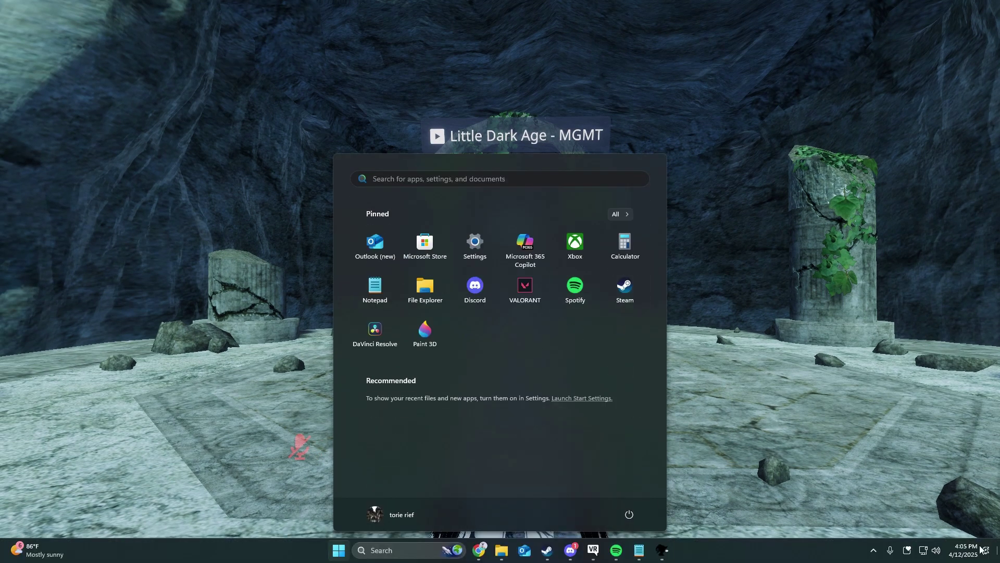
Bring TTS Voice Wizard forward and reposition it to show Output Continuously on, other toggles off
{"action": "mouse_move", "coordinate": [599, 551]}
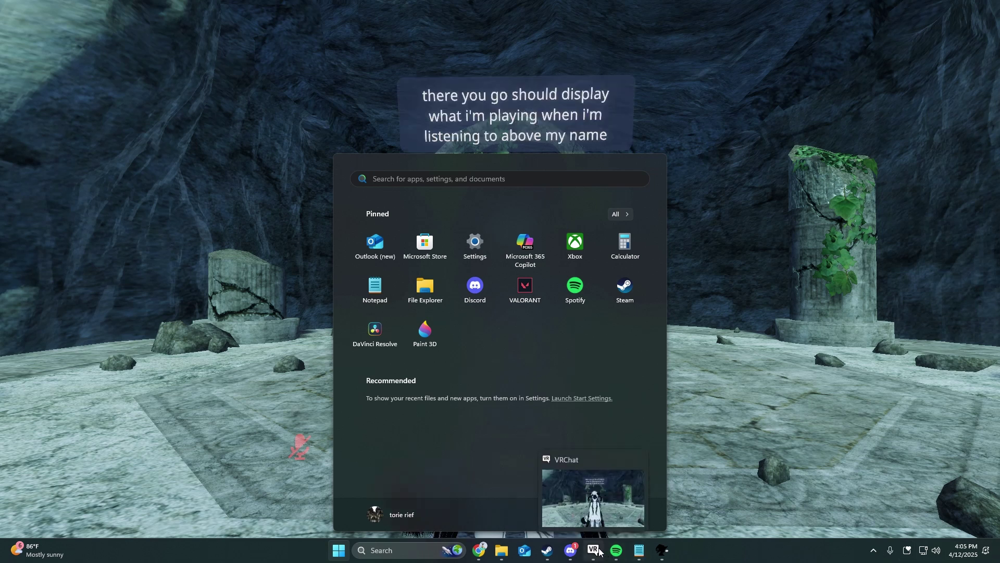
{"action": "left_click", "coordinate": [639, 551]}
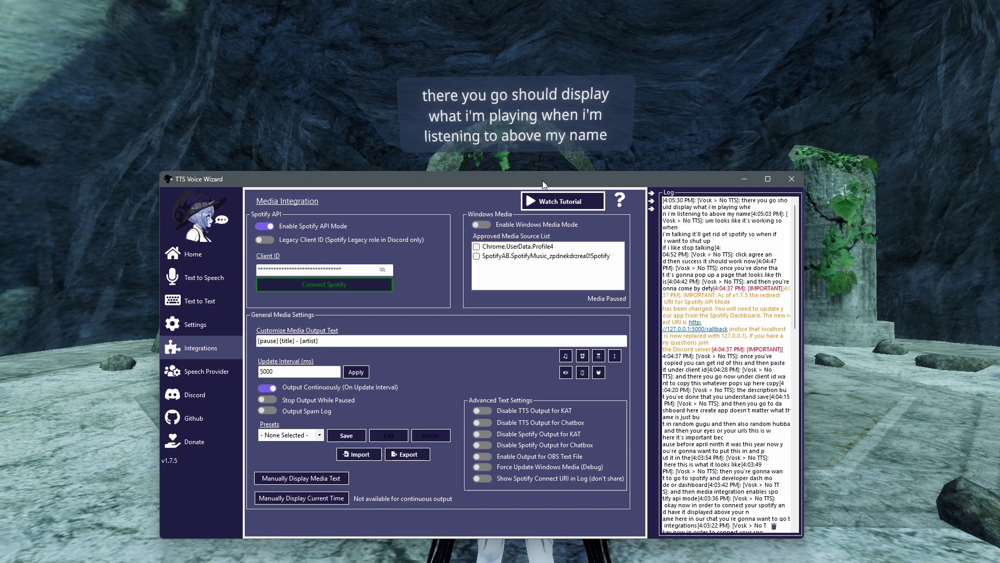
{"action": "left_click_drag", "start_coordinate": [542, 183], "coordinate": [500, 128]}
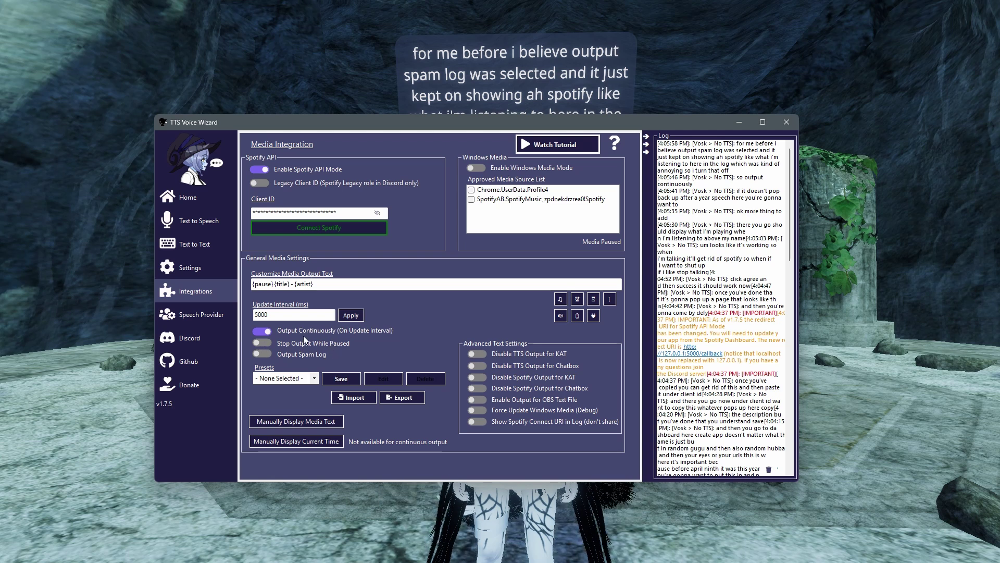
{"action": "left_click_drag", "start_coordinate": [491, 118], "coordinate": [485, 186]}
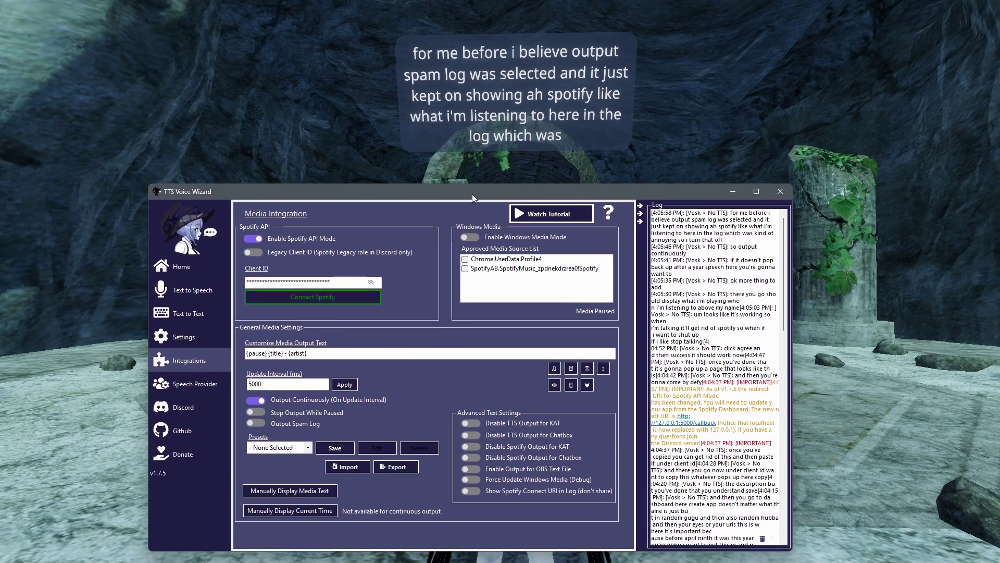
{"action": "left_click_drag", "start_coordinate": [473, 193], "coordinate": [549, 182]}
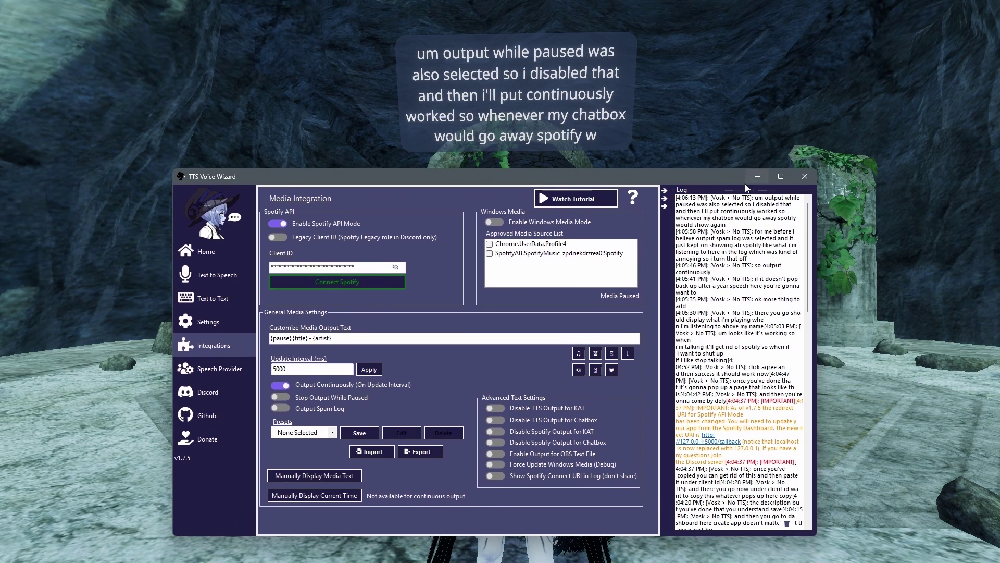
Minimize TTS Voice Wizard, leaving only the VRChat avatar view
{"action": "left_click", "coordinate": [757, 177]}
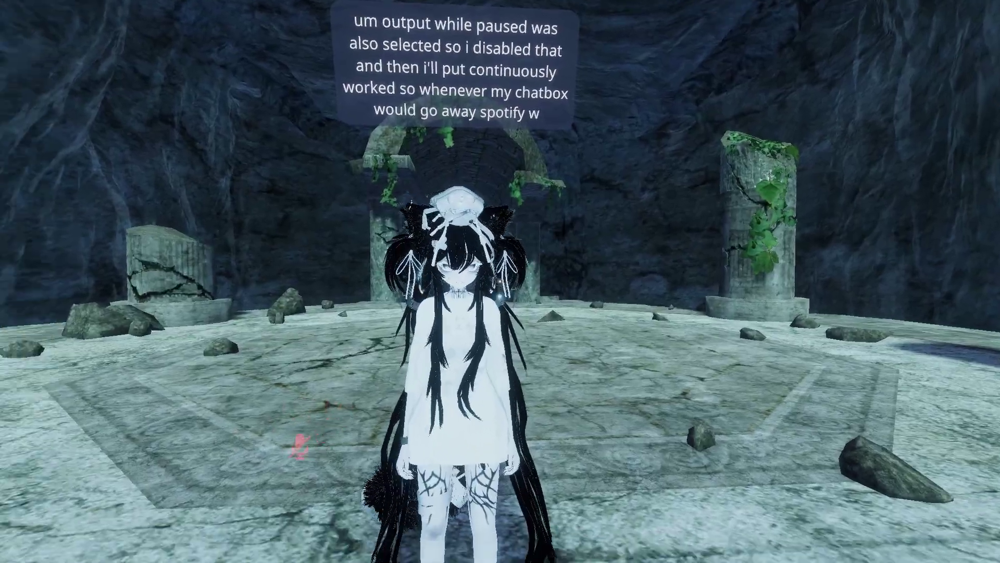